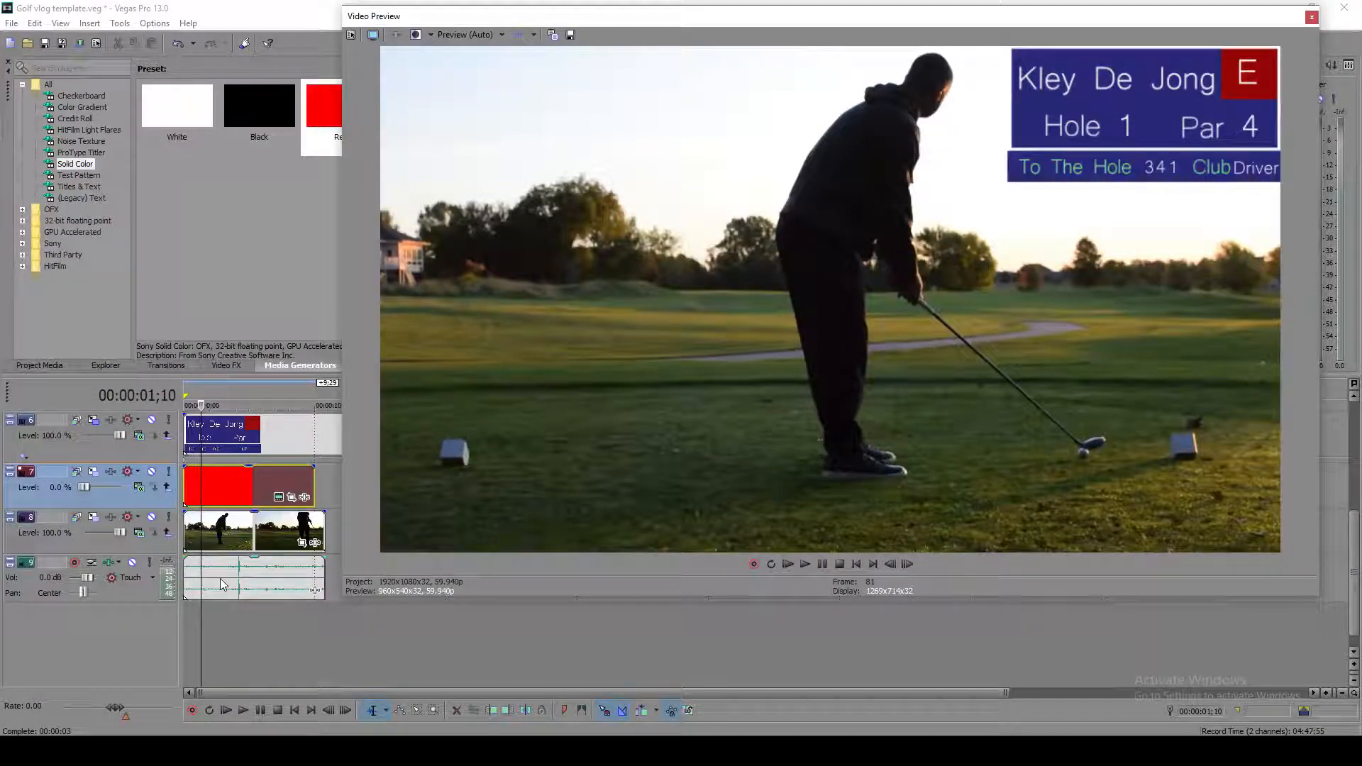
# Split the golf swing clip at 00:00:04;06, the frame just before the club strikes the ball
pyautogui.click(212, 536)
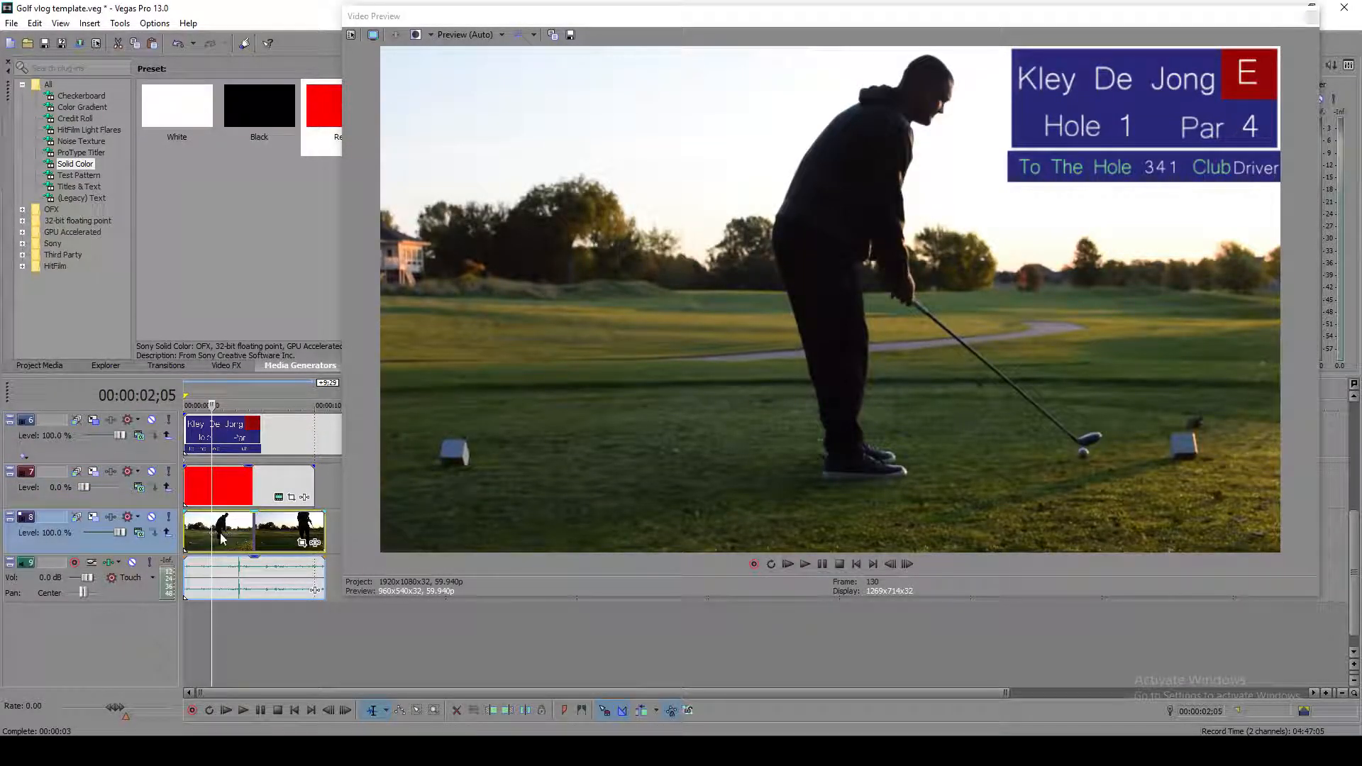
pyautogui.click(228, 534)
pyautogui.click(249, 528)
pyautogui.click(249, 530)
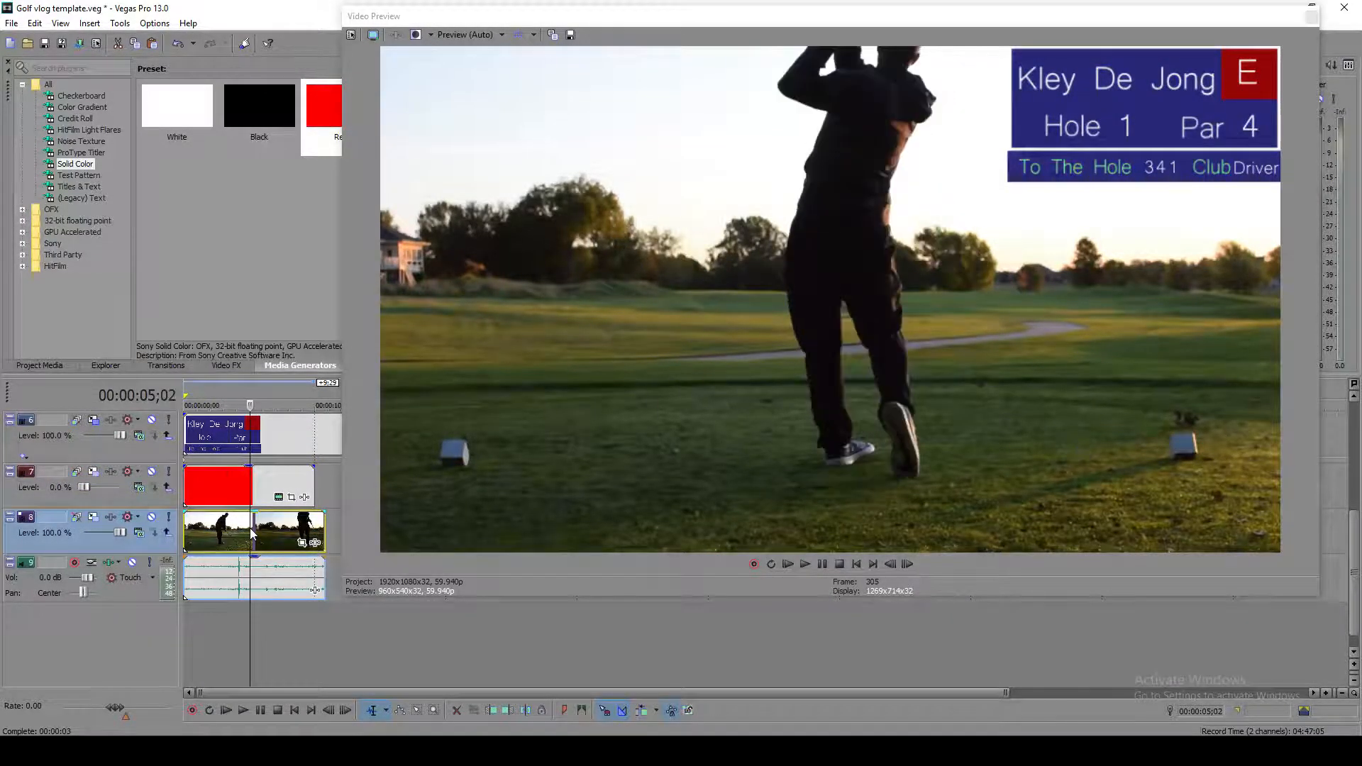
pyautogui.press('Left')
pyautogui.press('Left')
pyautogui.press('Left')
pyautogui.press('Left')
pyautogui.press('Left')
pyautogui.press('Left')
pyautogui.press('Left')
pyautogui.press('Left')
pyautogui.press('Left')
pyautogui.press('Left')
pyautogui.press('Left')
pyautogui.press('Left')
pyautogui.press('Left')
pyautogui.press('Left')
pyautogui.press('Left')
pyautogui.press('Left')
pyautogui.press('Left')
pyautogui.press('Left')
pyautogui.press('Left')
pyautogui.press('Left')
pyautogui.press('Right')
pyautogui.press('Right')
pyautogui.press('Right')
pyautogui.press('Right')
pyautogui.press('Right')
pyautogui.press('Right')
pyautogui.press('Right')
pyautogui.press('Right')
pyautogui.press('Right')
pyautogui.press('Right')
pyautogui.press('Right')
pyautogui.press('Right')
pyautogui.press('Right')
pyautogui.press('Right')
pyautogui.press('Right')
pyautogui.press('Right')
pyautogui.press('Right')
pyautogui.press('Right')
pyautogui.press('Right')
pyautogui.press('Right')
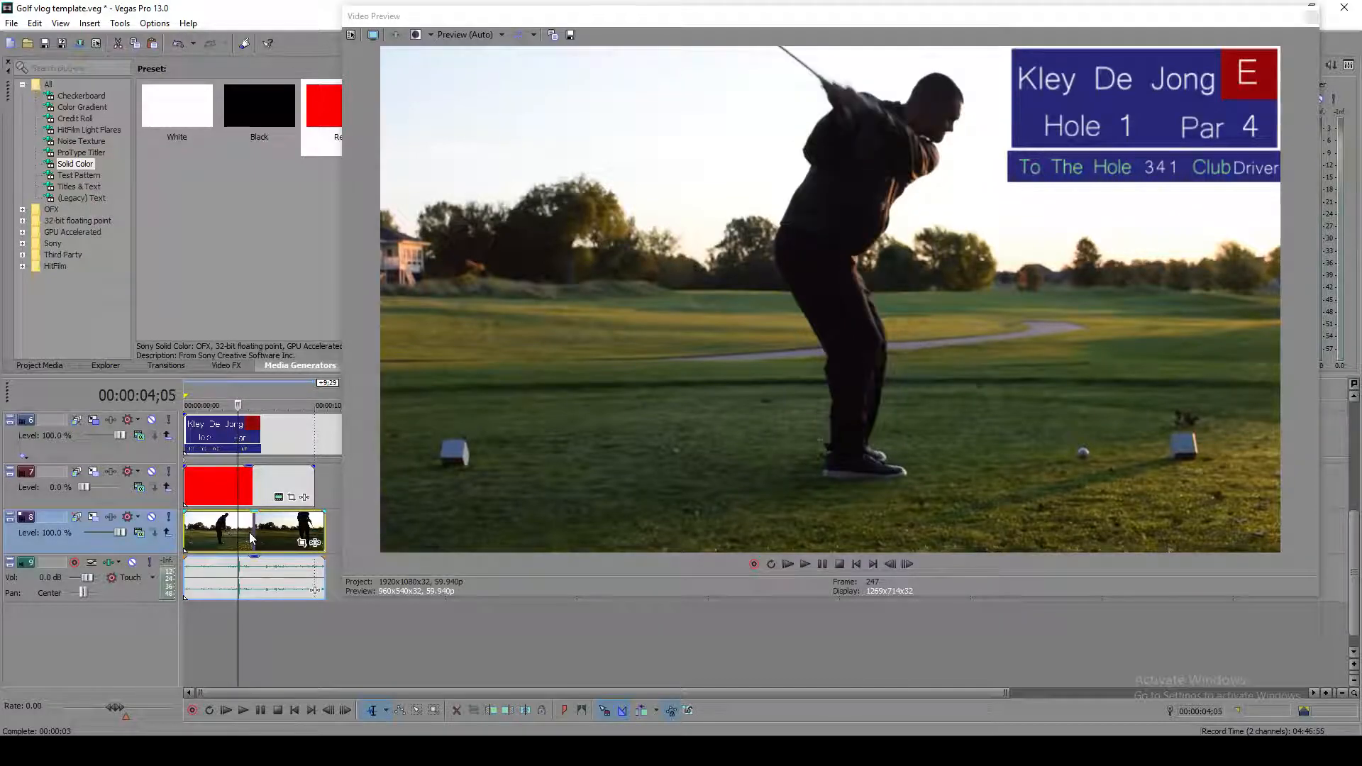
pyautogui.press('Right')
pyautogui.press('Right')
pyautogui.press('Right')
pyautogui.press('Right')
pyautogui.press('Right')
pyautogui.press('Right')
pyautogui.press('Right')
pyautogui.press('Right')
pyautogui.press('Right')
pyautogui.press('Left')
pyautogui.press('Left')
pyautogui.press('Left')
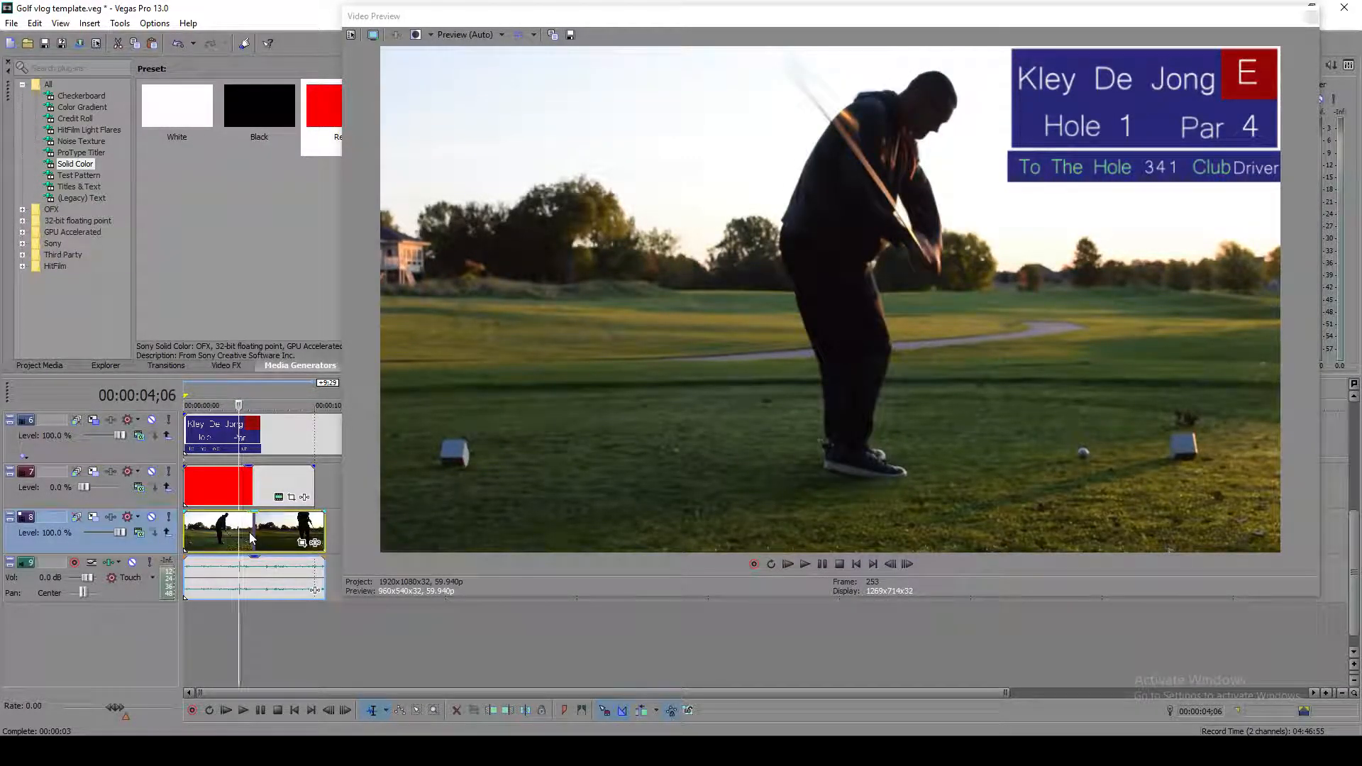
pyautogui.press('s')
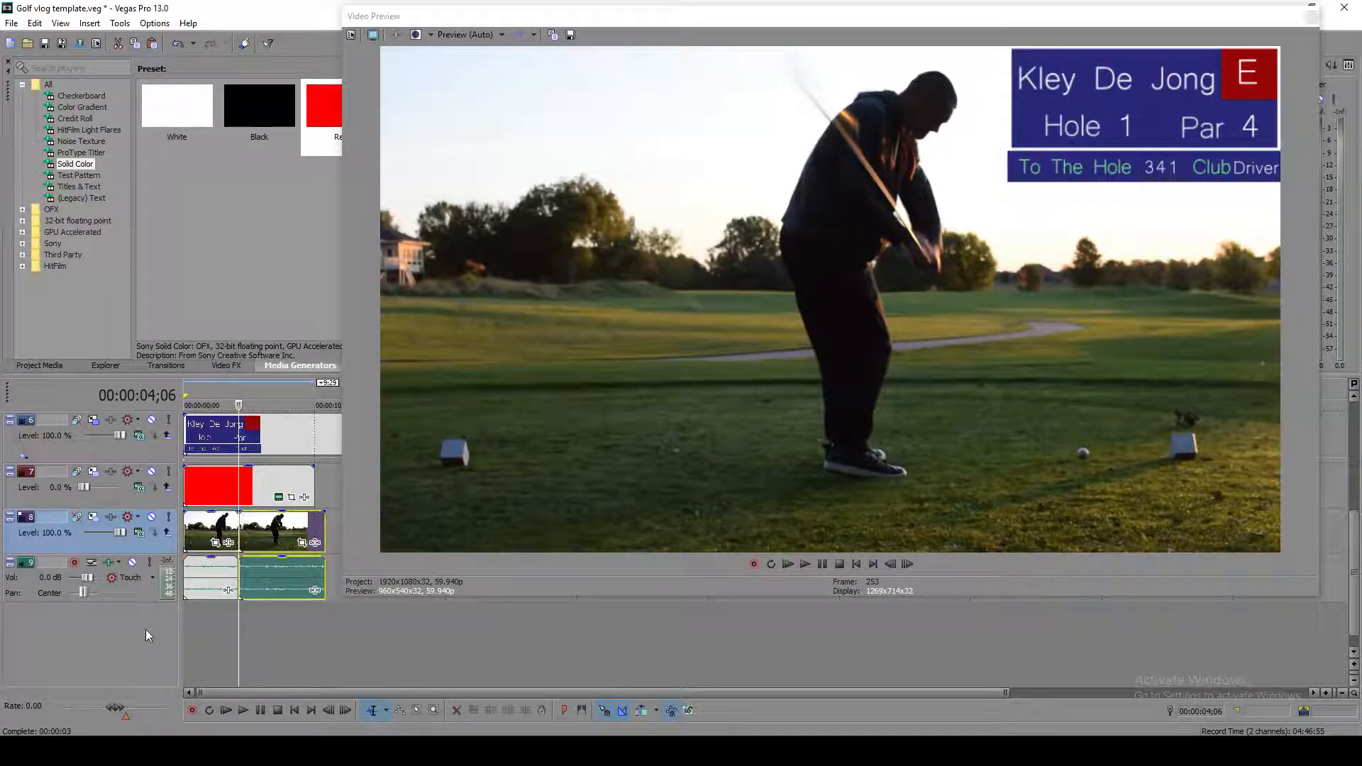
# Move the red solid color event to start at the split and make it end with the second swing clip
pyautogui.click(201, 534)
pyautogui.click(119, 500)
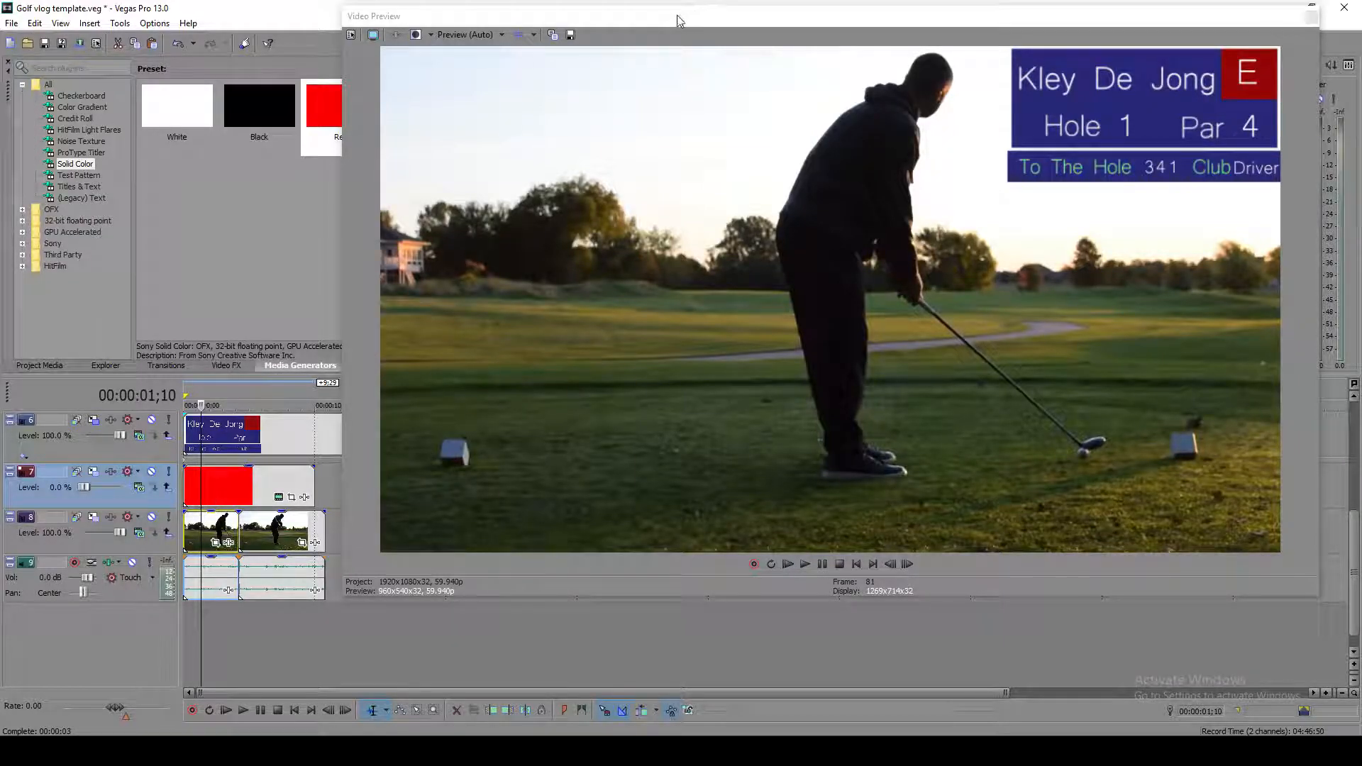
pyautogui.moveTo(678, 19); pyautogui.dragTo(1134, 183)
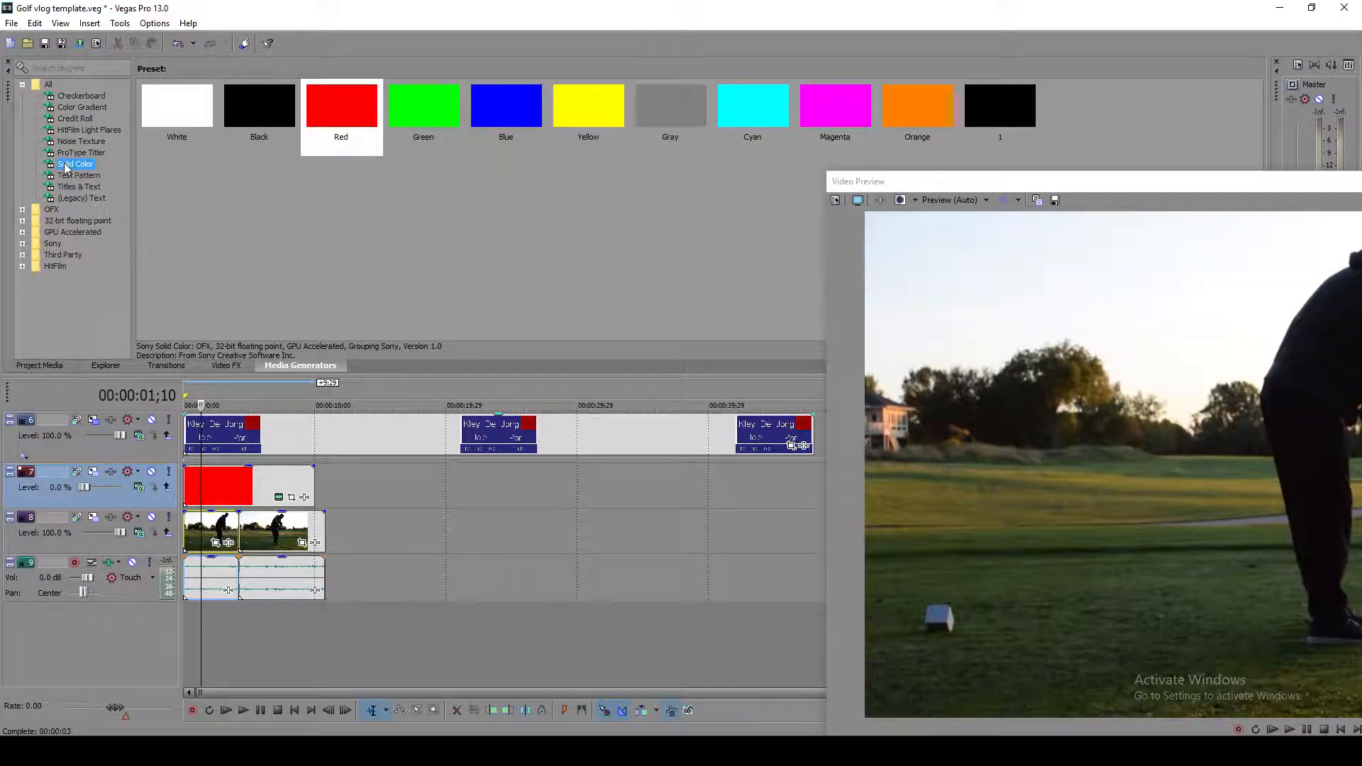
pyautogui.moveTo(353, 111); pyautogui.dragTo(329, 145)
pyautogui.click(259, 485)
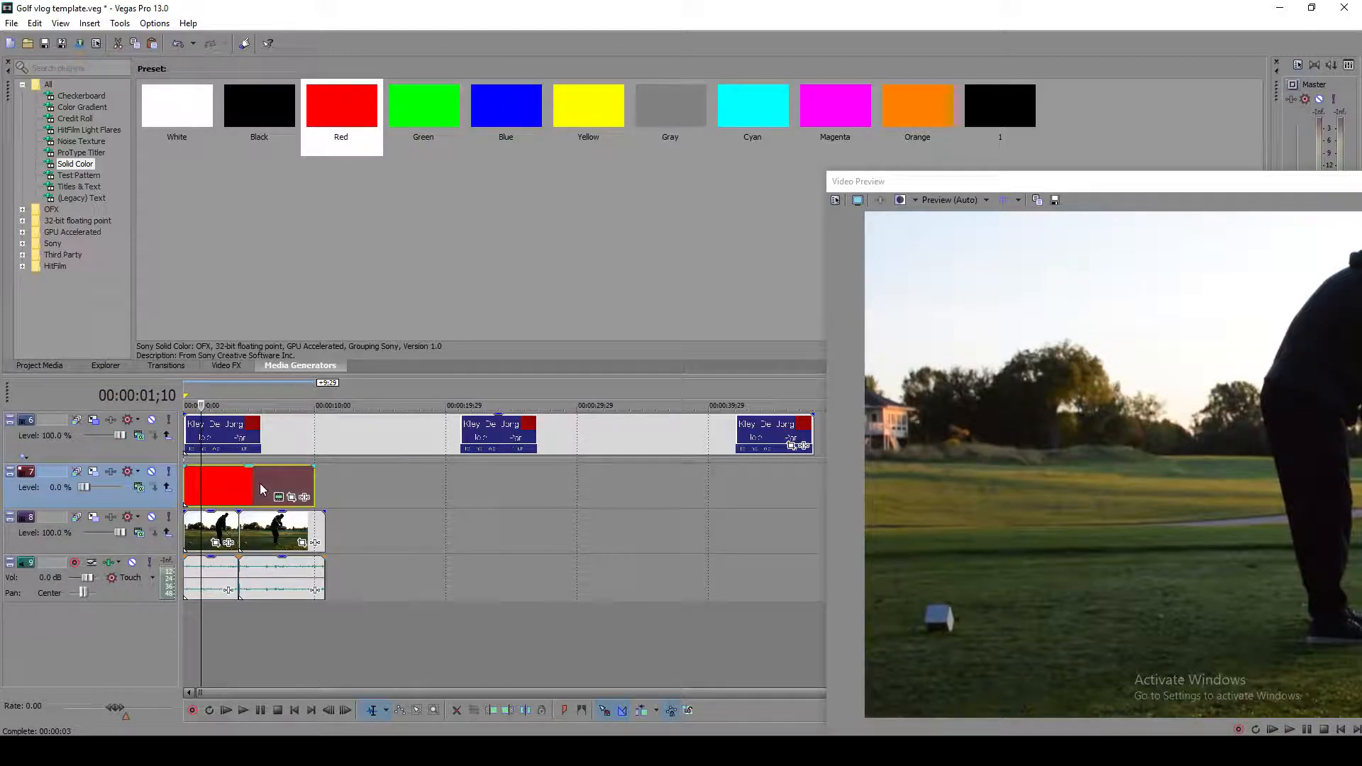
pyautogui.moveTo(236, 484); pyautogui.dragTo(304, 498)
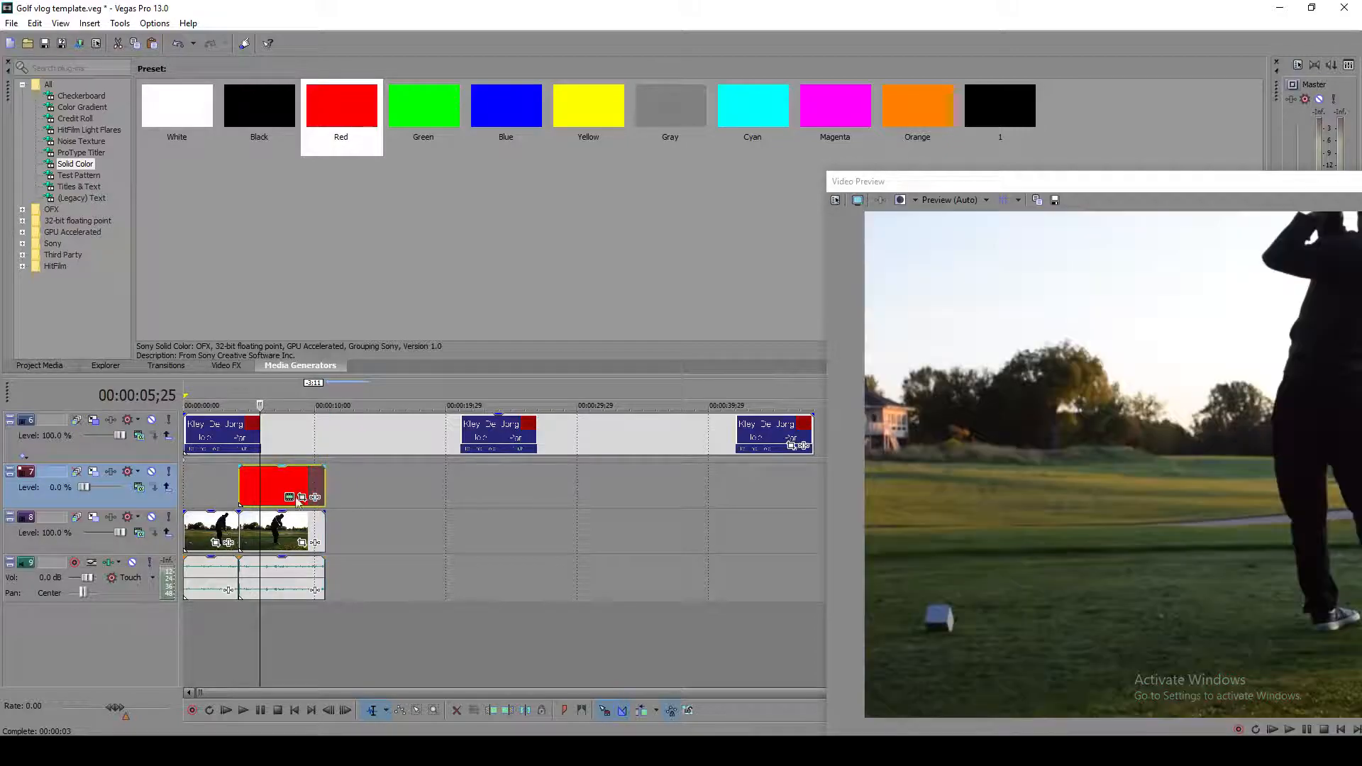
pyautogui.click(245, 491)
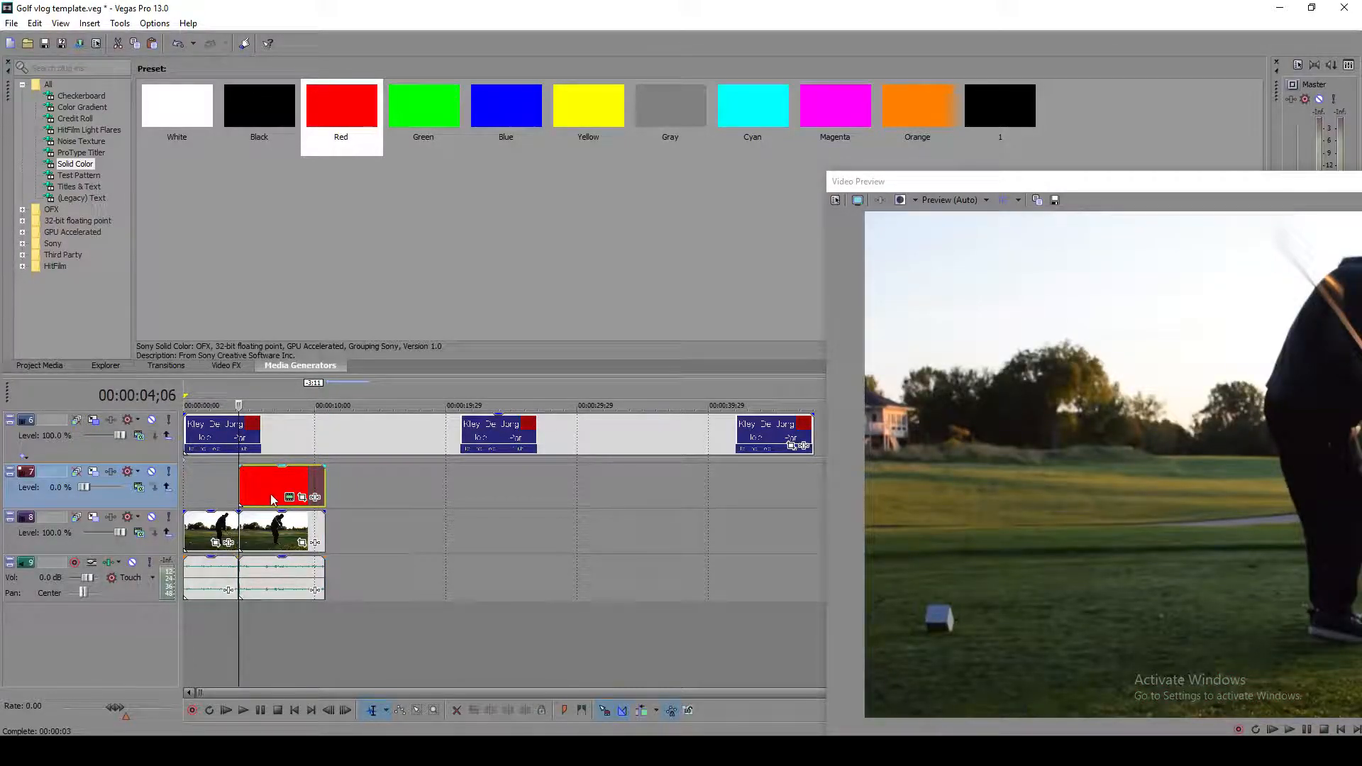
# Enable the mask in the red event's Pan/Crop settings and draw a small circular mask on it
pyautogui.moveTo(1109, 176); pyautogui.dragTo(766, 82)
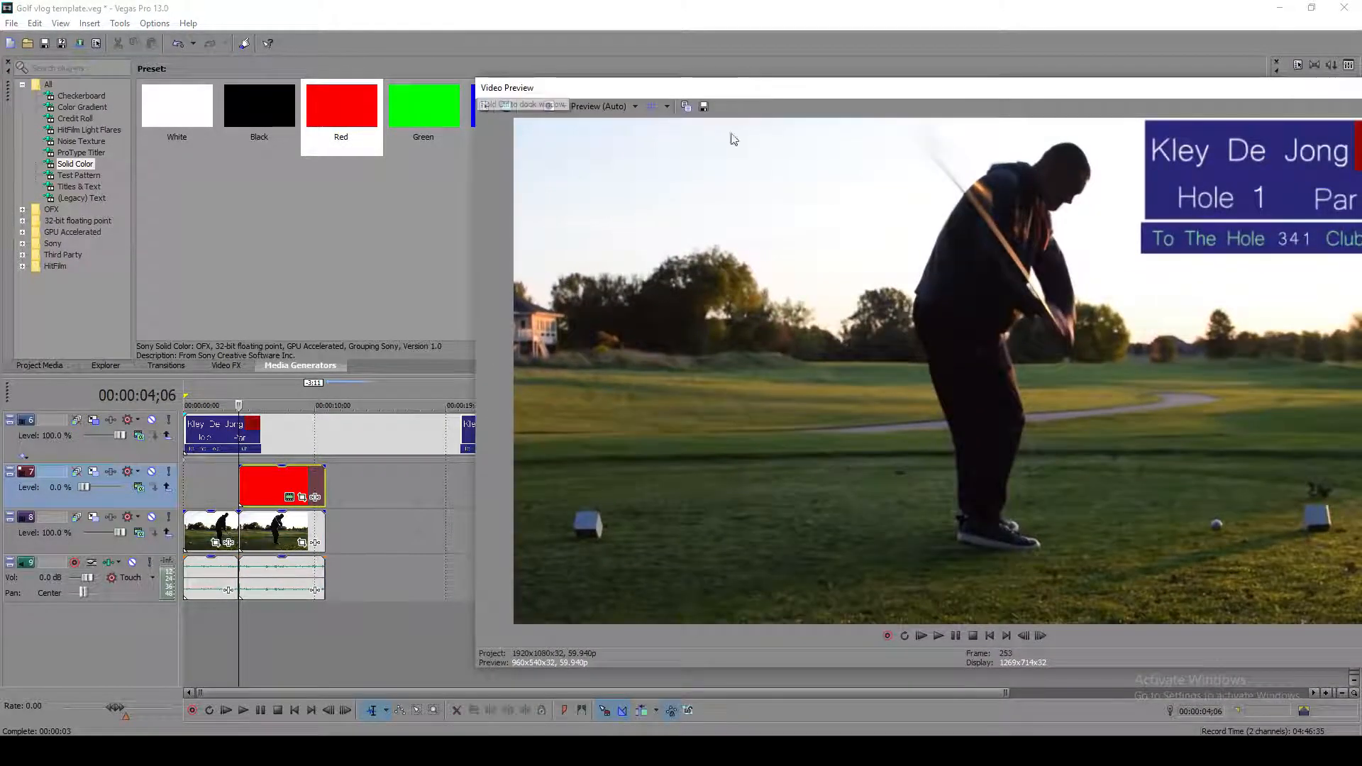
pyautogui.click(303, 498)
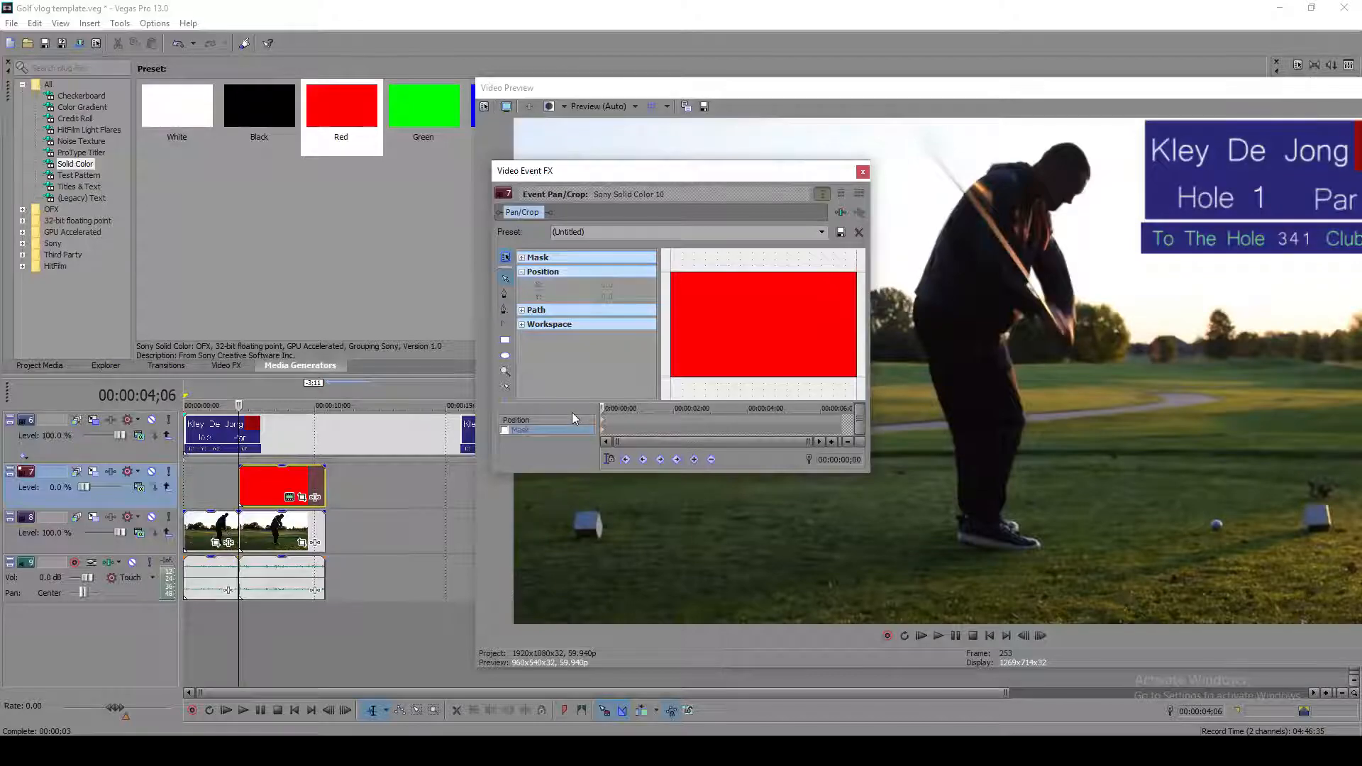
pyautogui.click(505, 429)
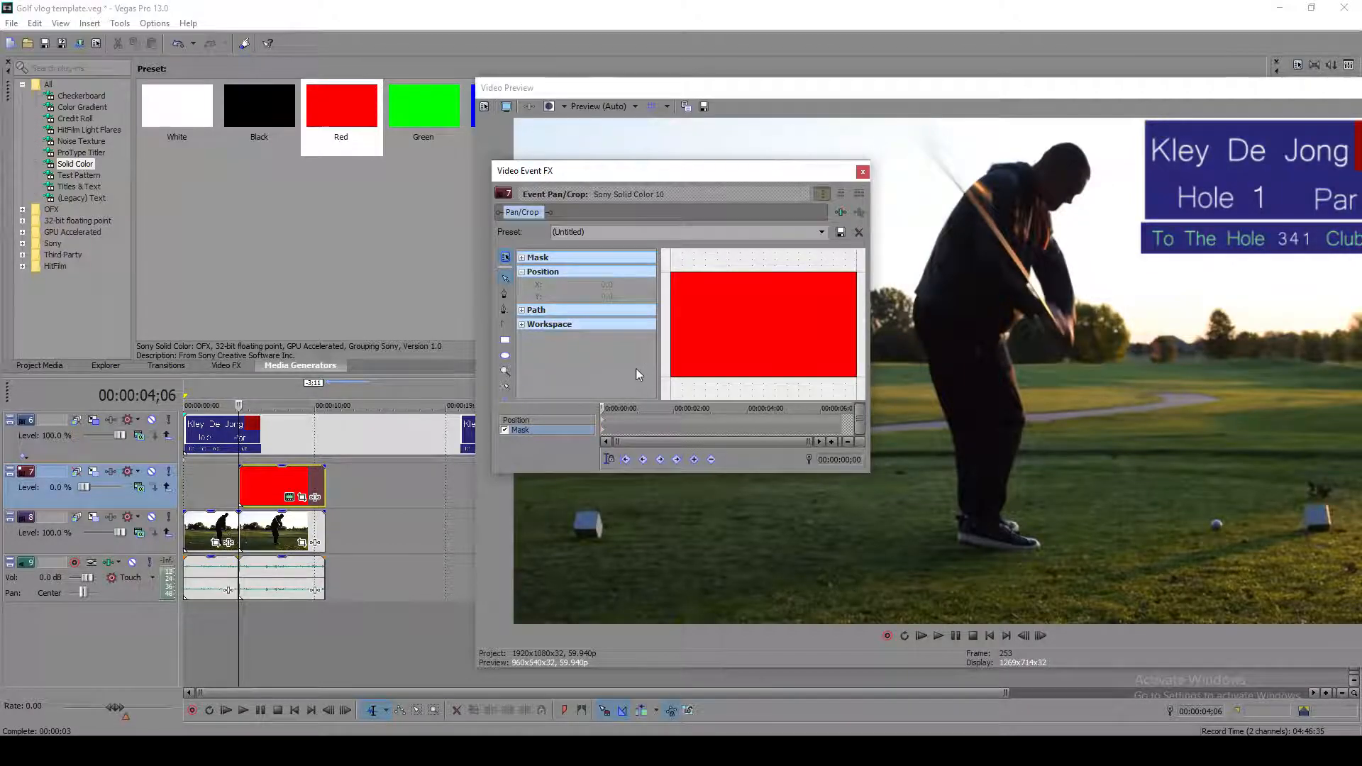
pyautogui.click(261, 496)
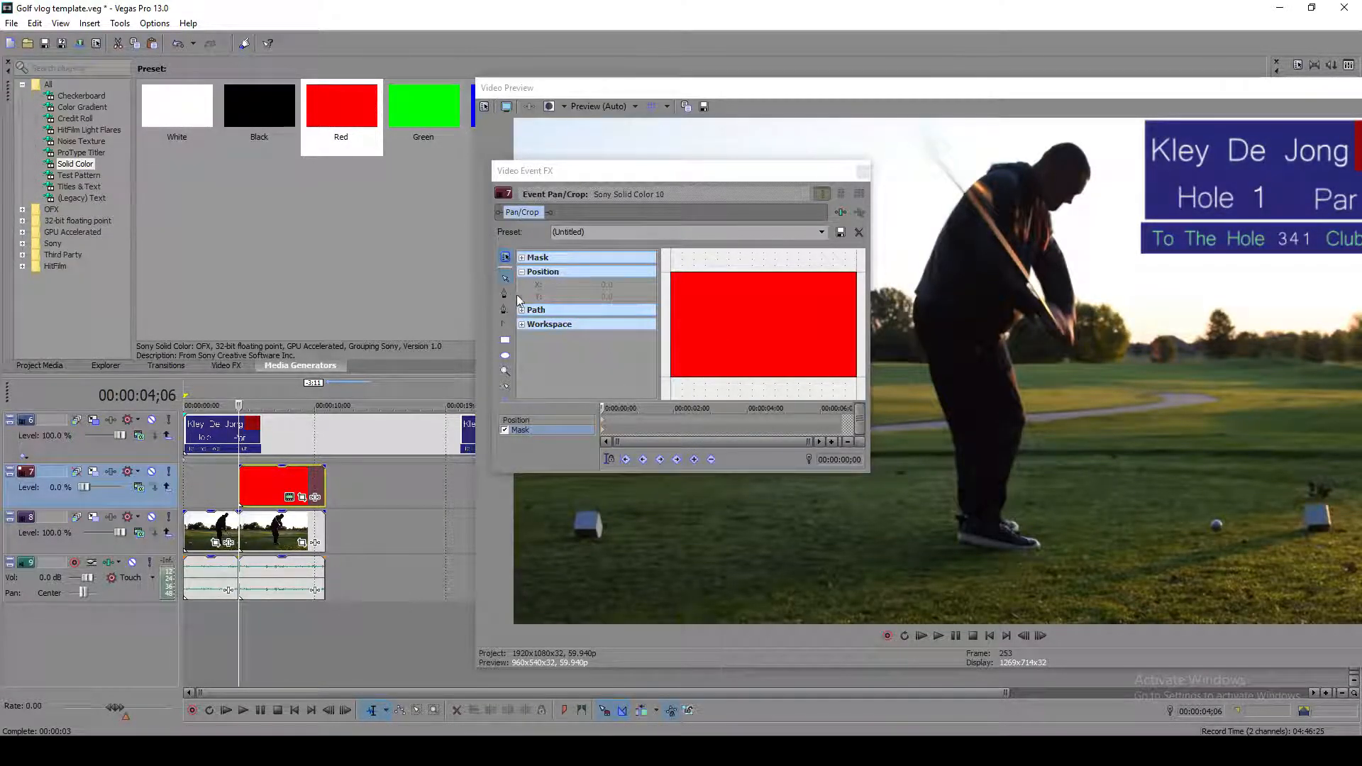
pyautogui.click(506, 356)
pyautogui.moveTo(787, 348); pyautogui.dragTo(793, 352)
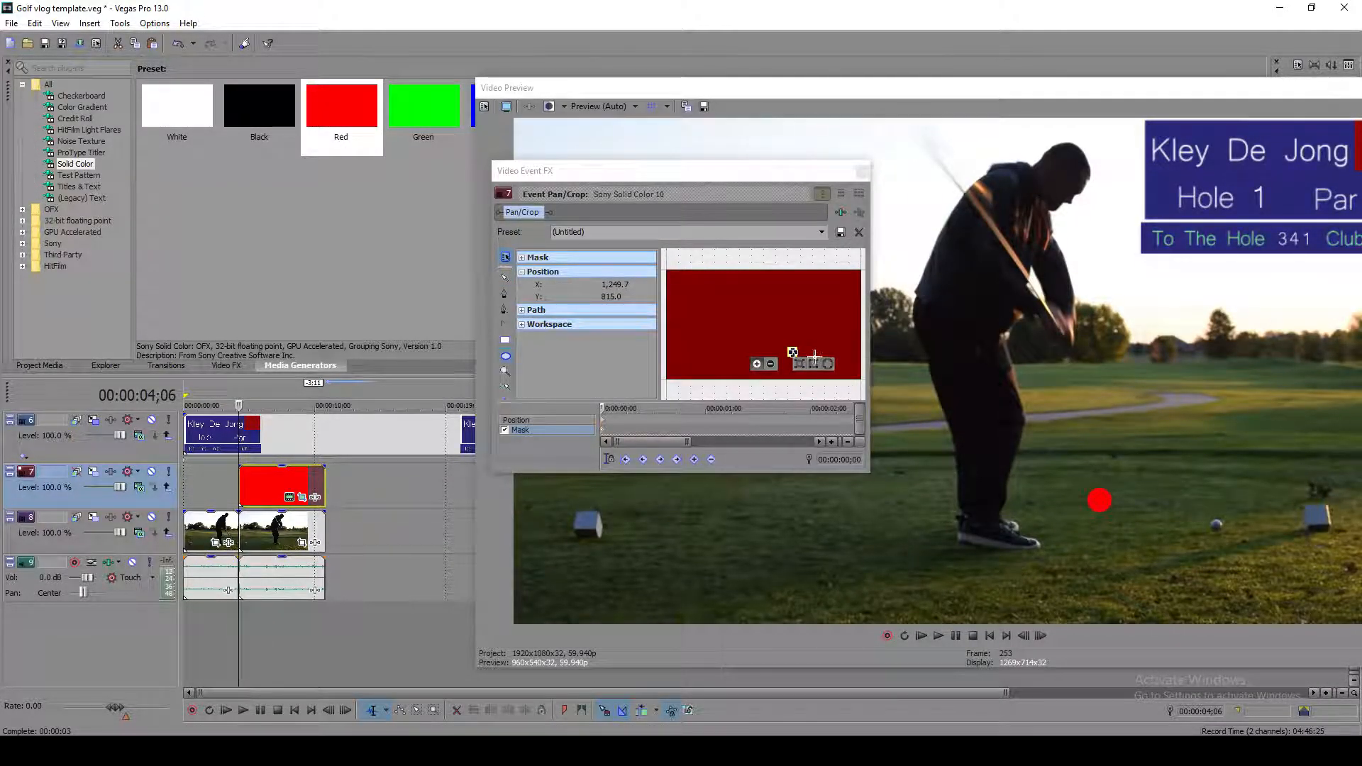
# Shrink the circular mask and place all of it over the golf ball, at about X 1,500, Y 865
pyautogui.scroll(6, 799, 353)
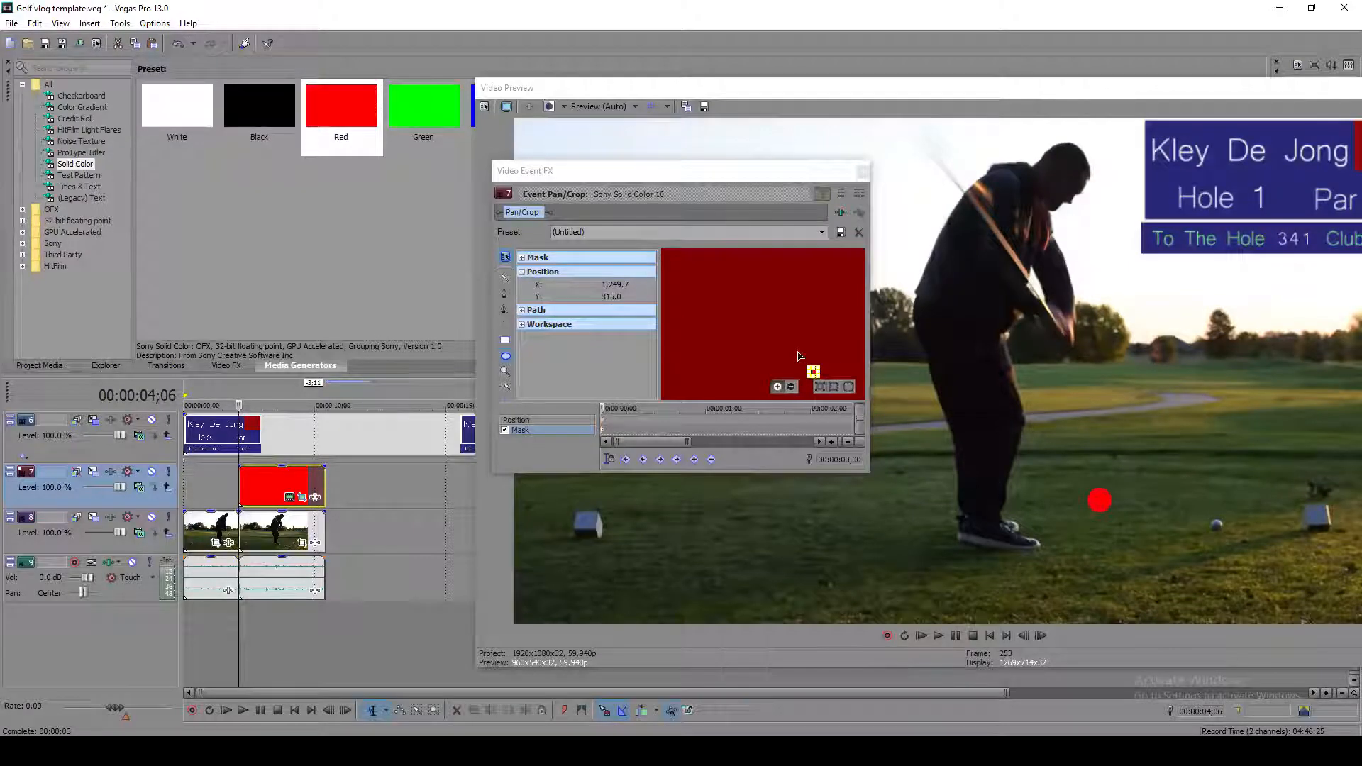
pyautogui.click(821, 364)
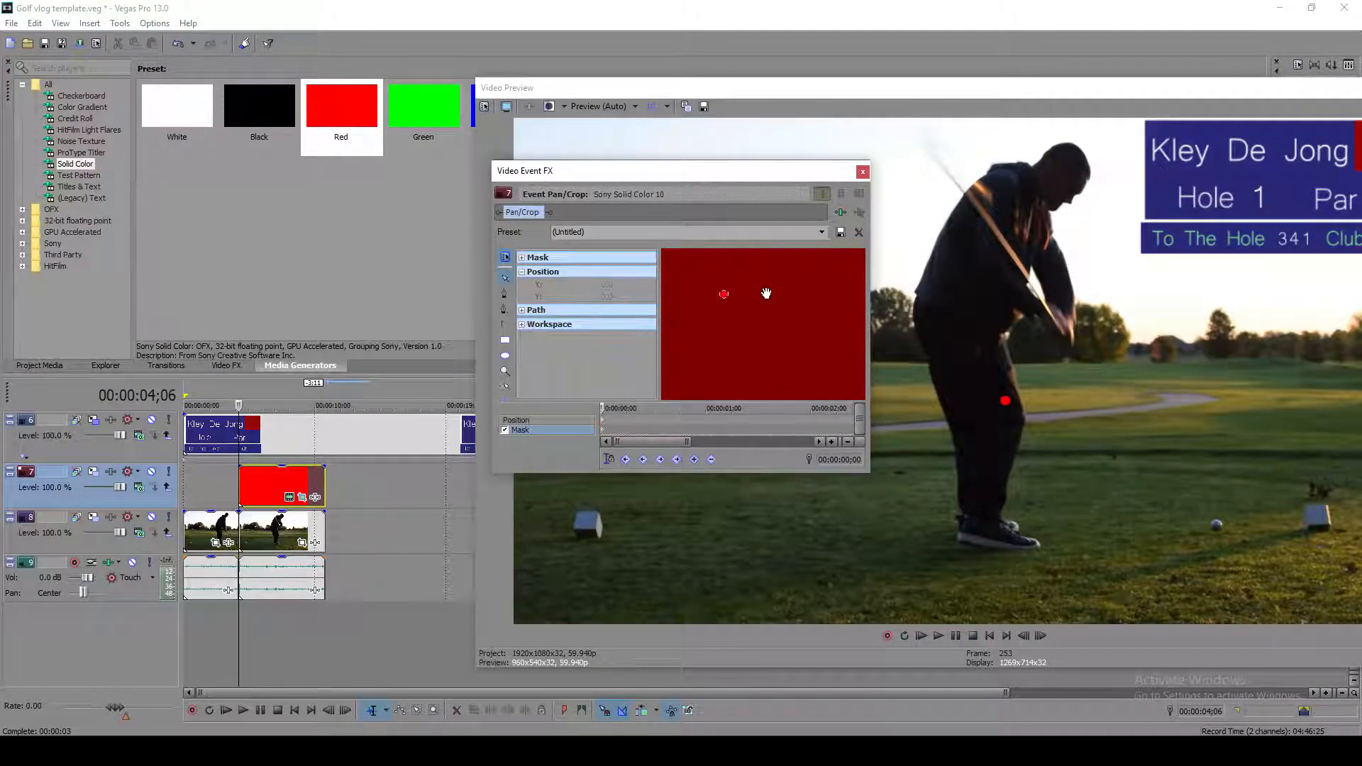
pyautogui.moveTo(766, 293); pyautogui.dragTo(751, 270)
pyautogui.rightClick(753, 312)
pyautogui.moveTo(806, 337)
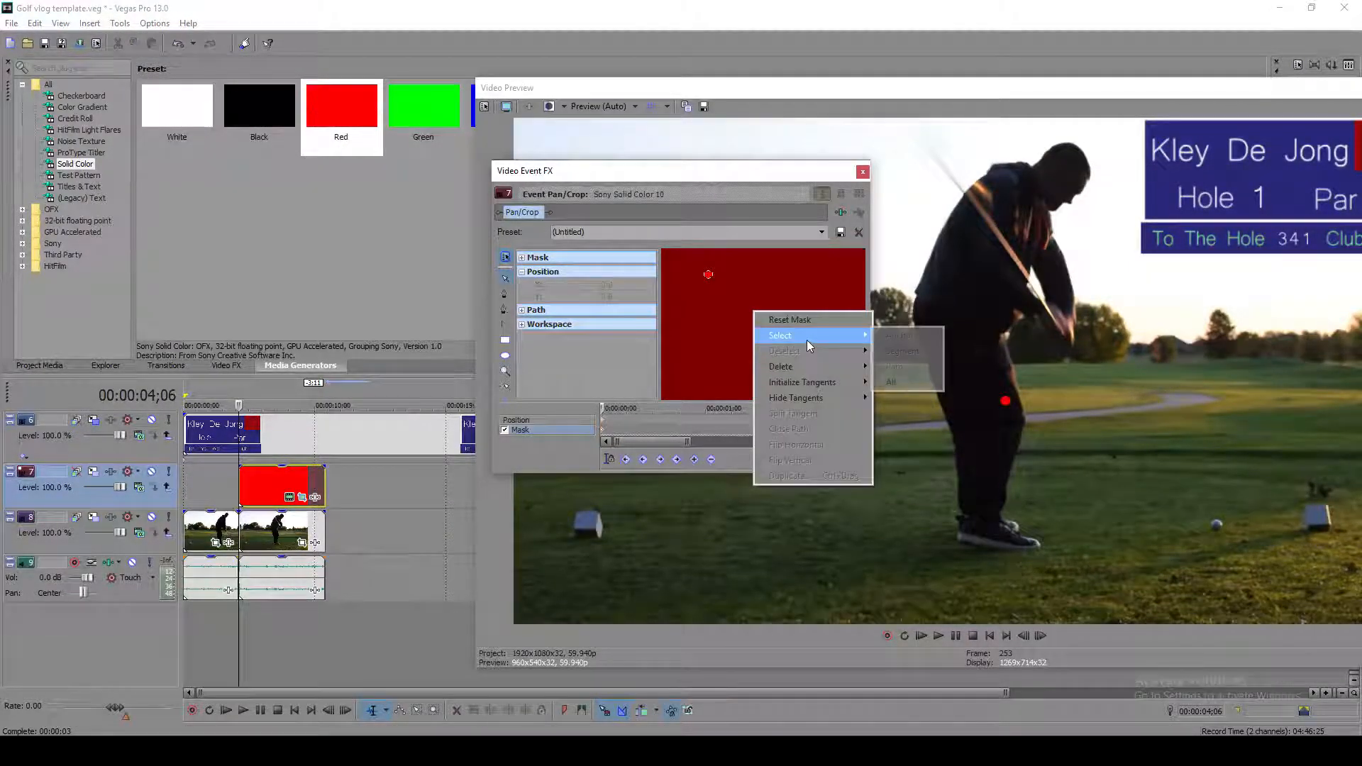
pyautogui.click(906, 382)
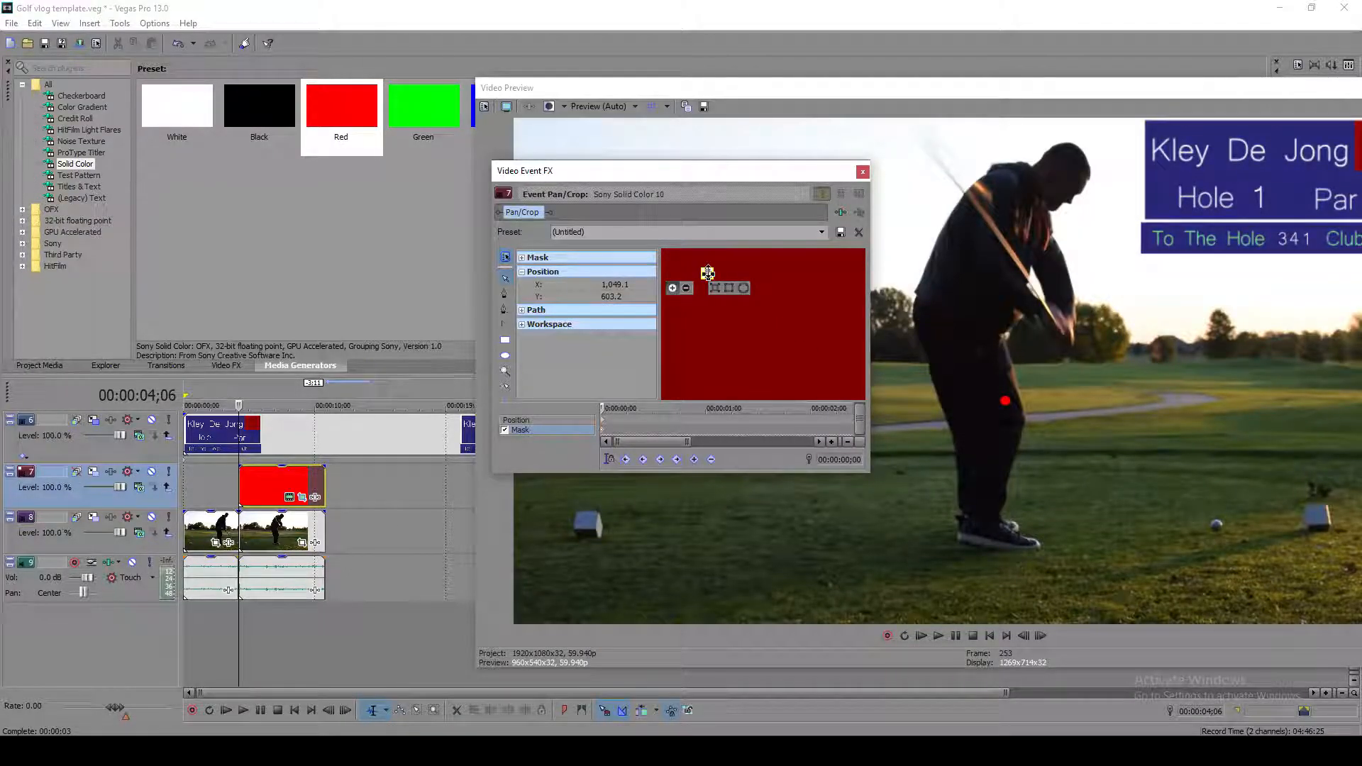
pyautogui.moveTo(708, 273); pyautogui.dragTo(717, 300)
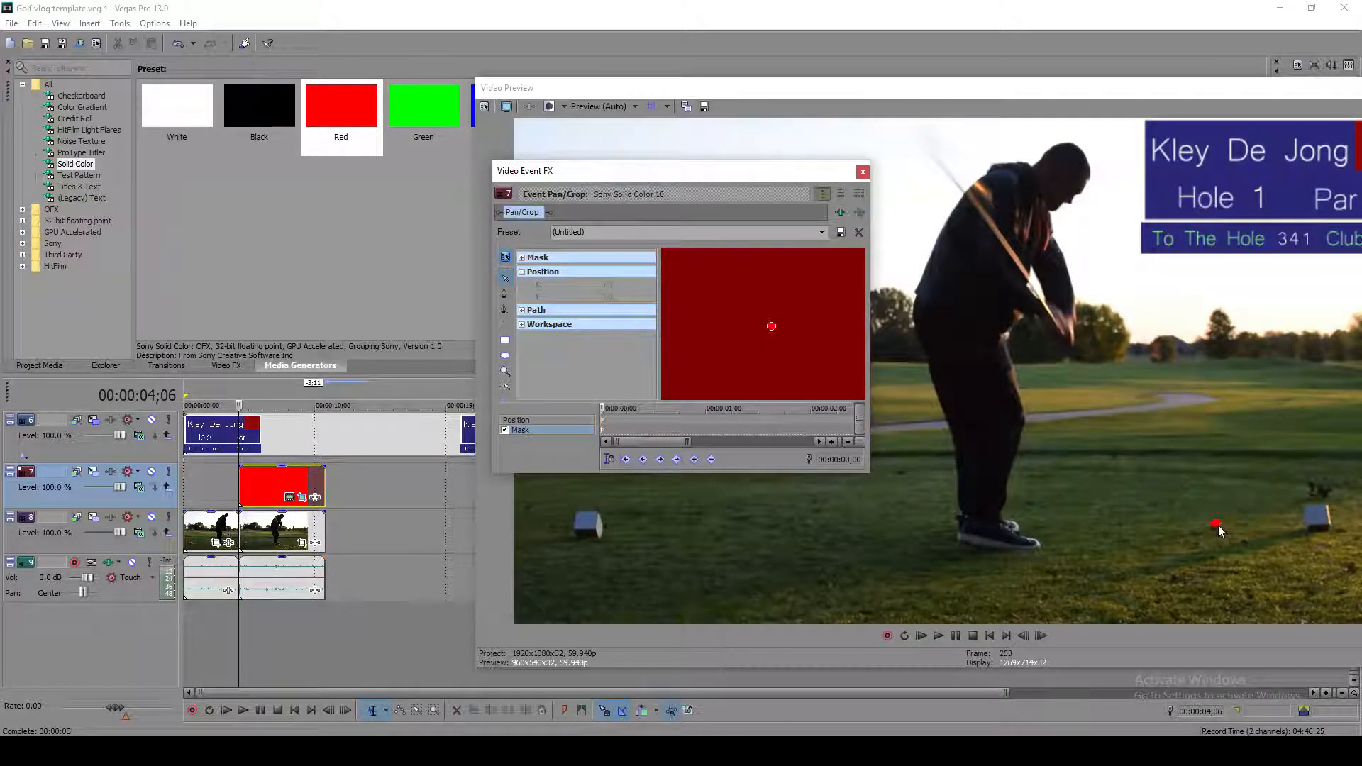
# Sync the mask keyframe cursor with the project timeline cursor
pyautogui.click(611, 459)
pyautogui.moveTo(602, 408)
pyautogui.mouseDown()
pyautogui.moveTo(791, 413)
pyautogui.moveTo(581, 407)
pyautogui.mouseUp()
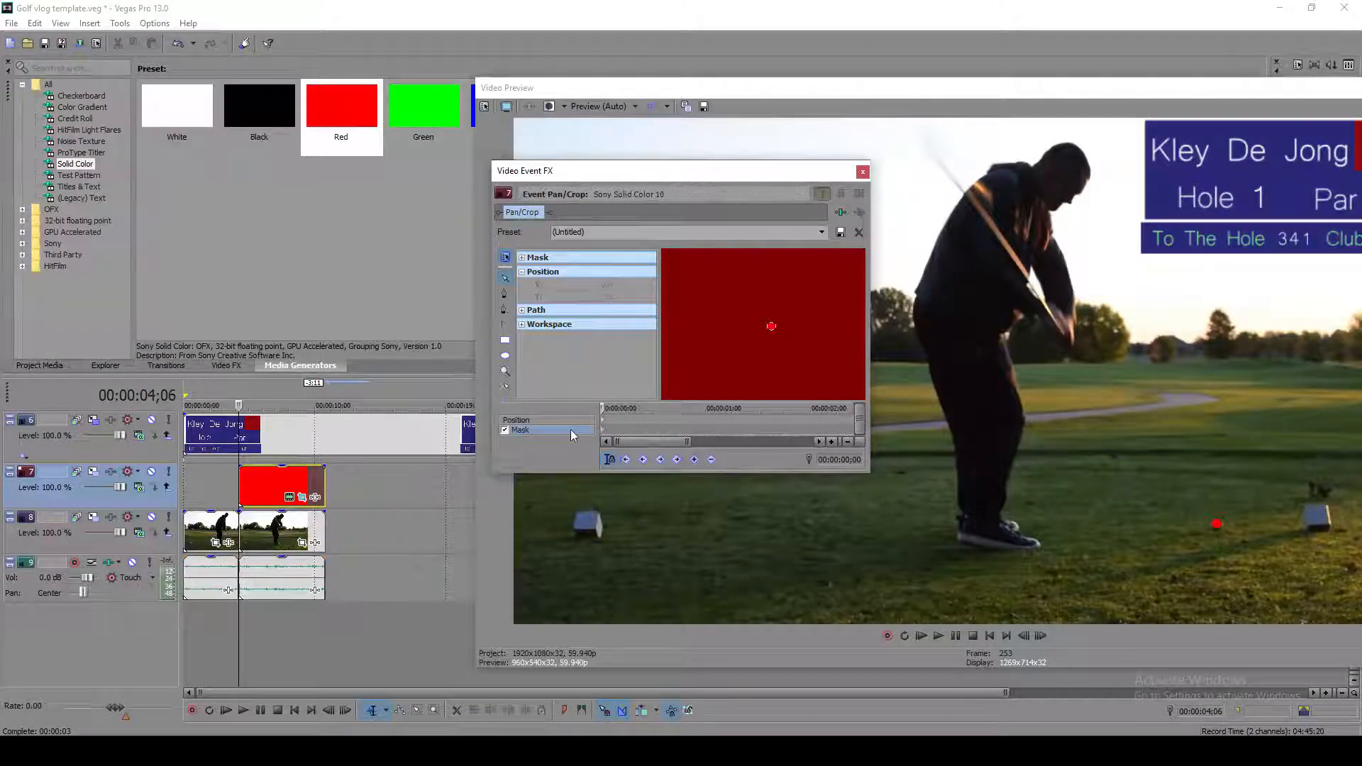
pyautogui.click(602, 407)
pyautogui.click(602, 407)
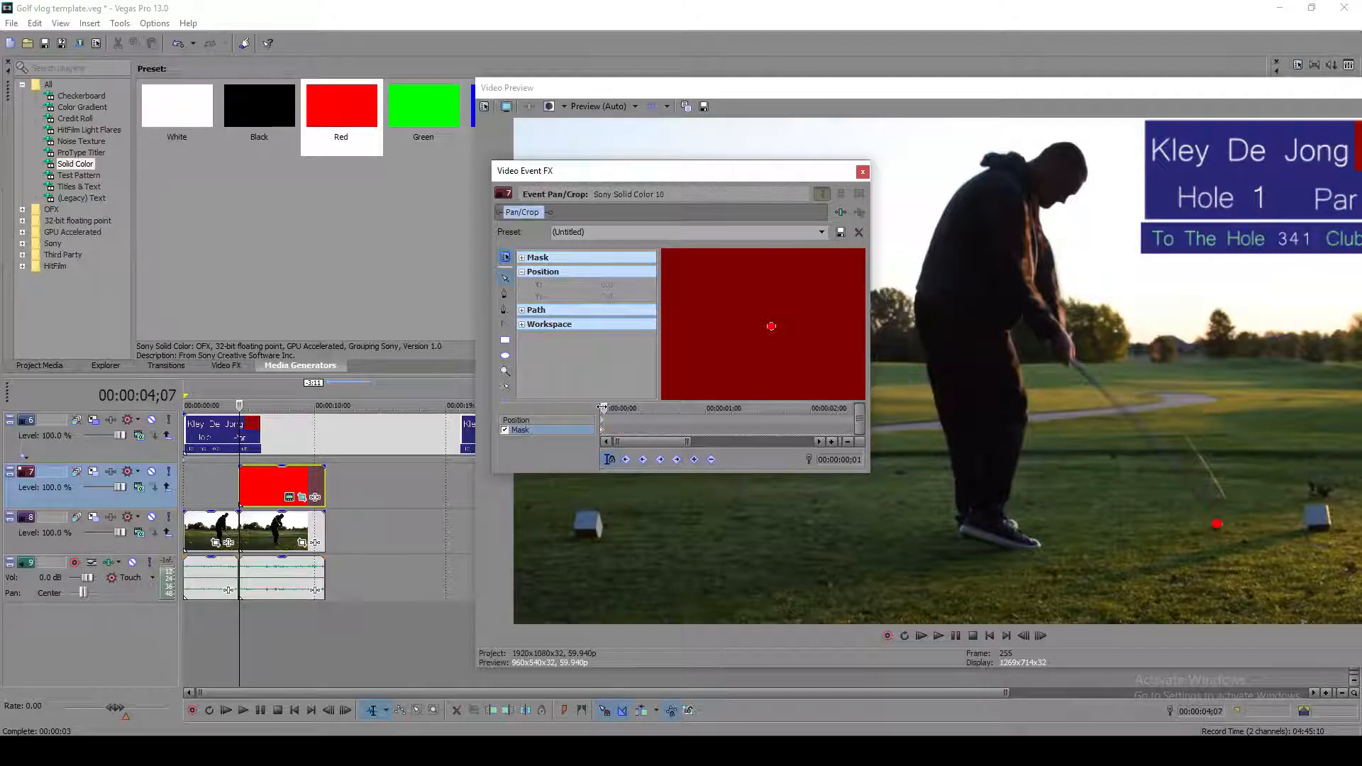
# Keyframe the whole mask at 00:00:00;03, just after impact, moving it up to about X 1,424, Y 616
pyautogui.click(602, 407)
pyautogui.press('Right')
pyautogui.press('Right')
pyautogui.press('Right')
pyautogui.press('Right')
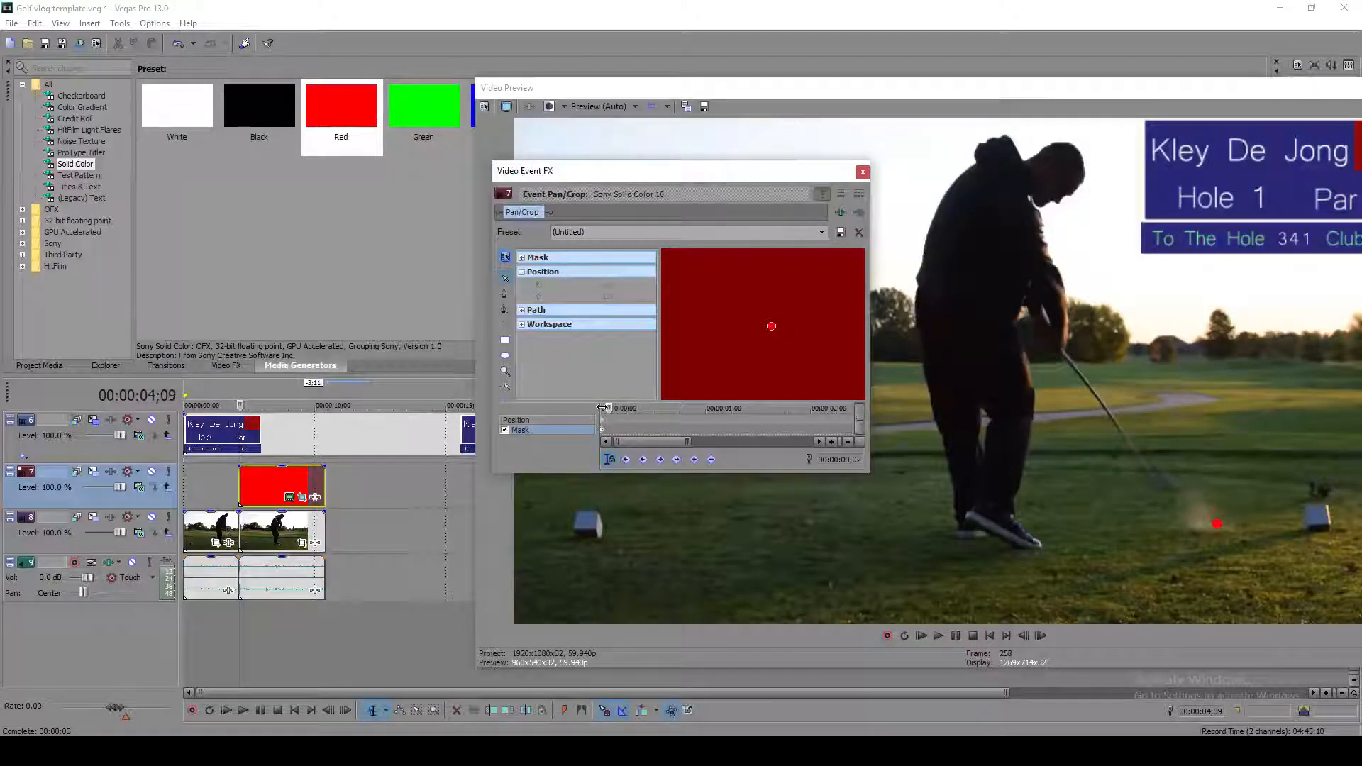
pyautogui.press('Right')
pyautogui.press('Left')
pyautogui.press('Left')
pyautogui.scroll(4, 620, 419)
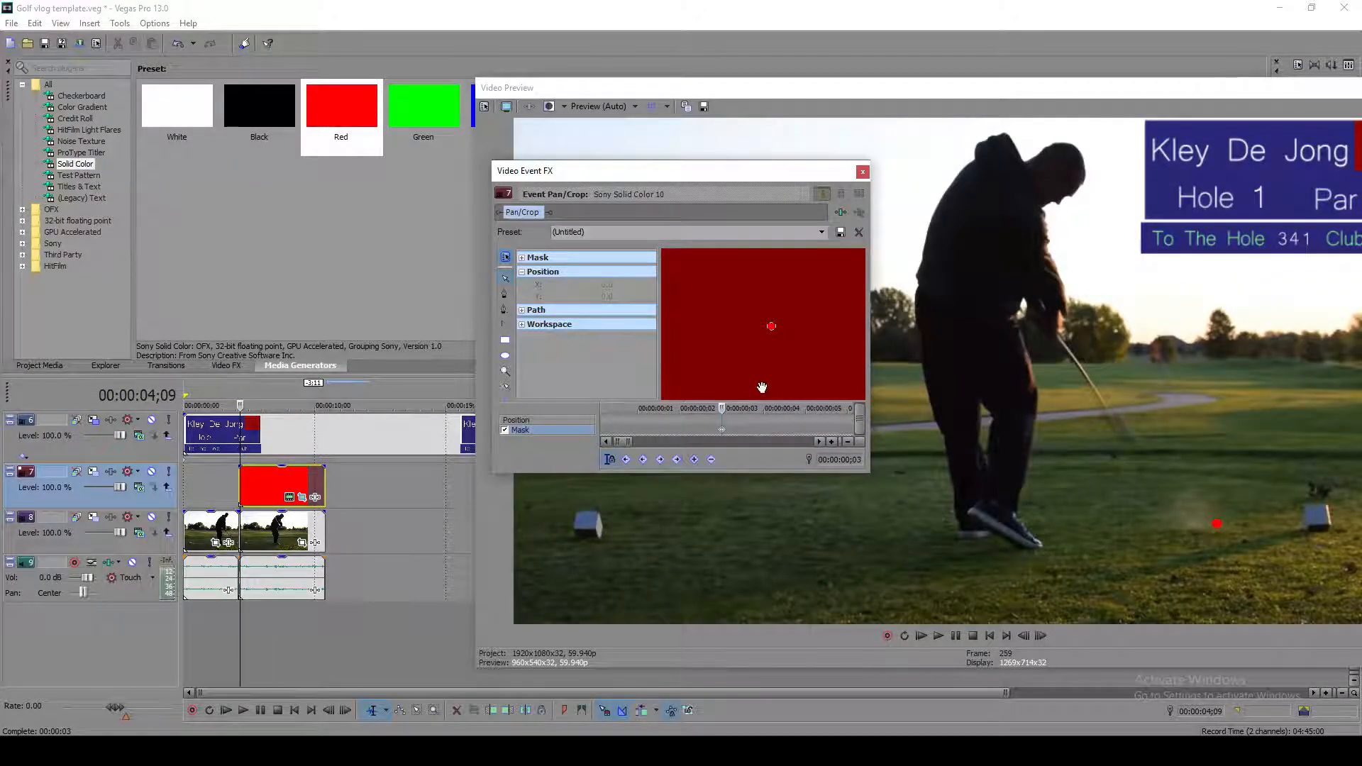
pyautogui.rightClick(791, 329)
pyautogui.moveTo(824, 359)
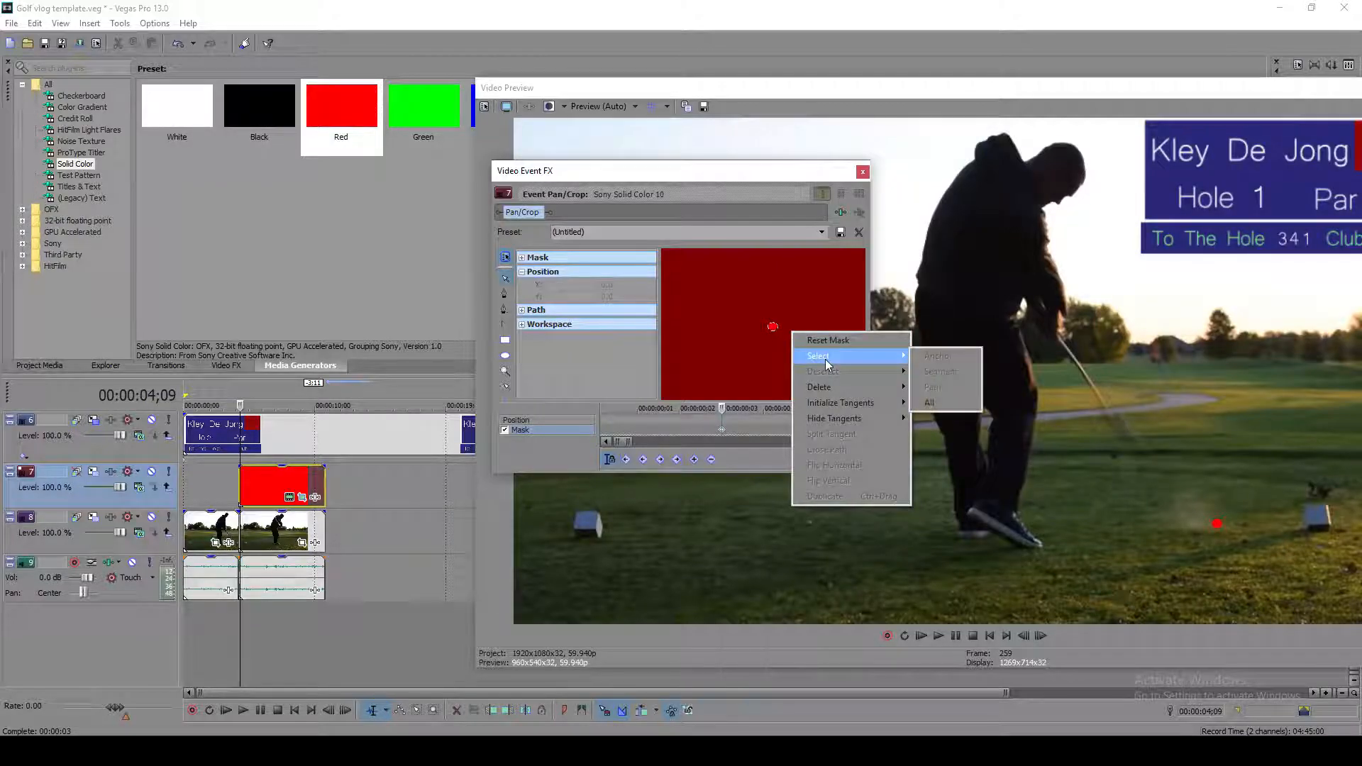
pyautogui.click(945, 401)
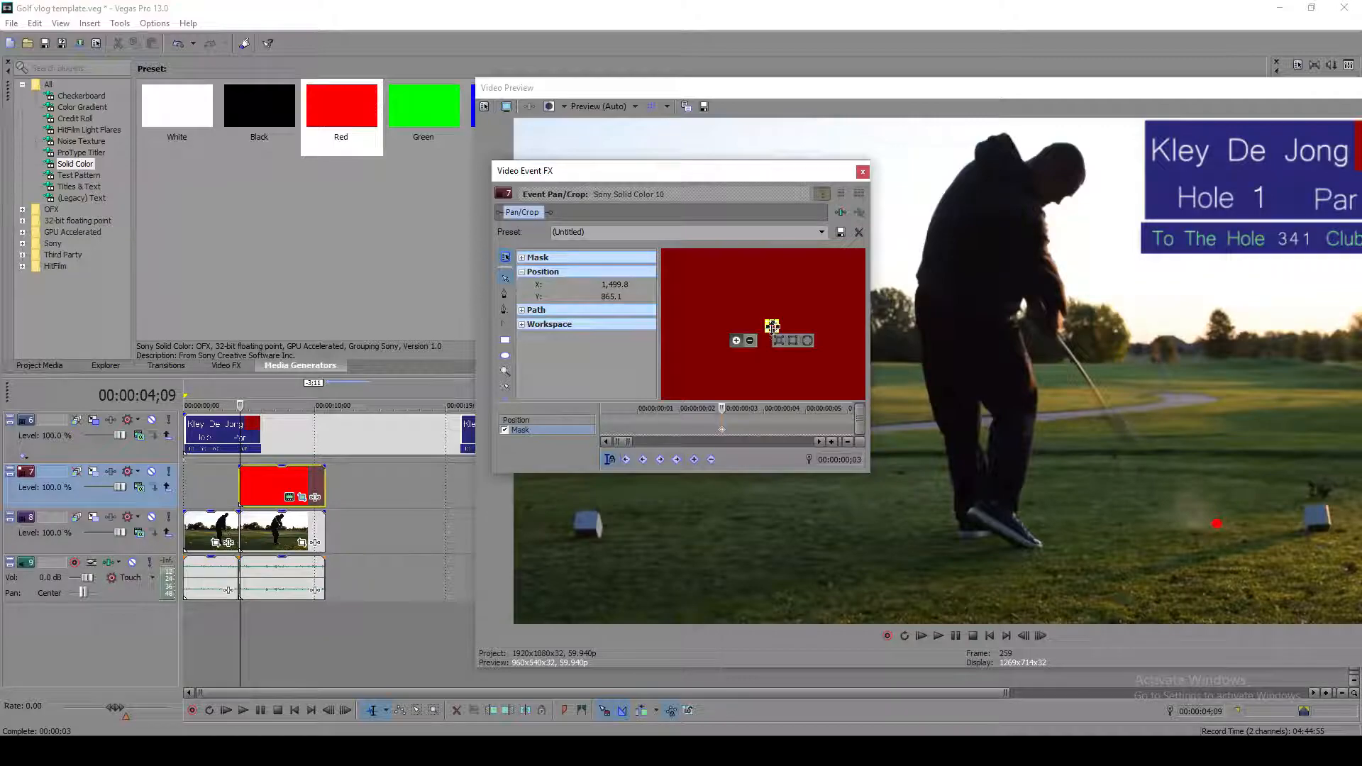
pyautogui.moveTo(771, 325); pyautogui.dragTo(740, 219)
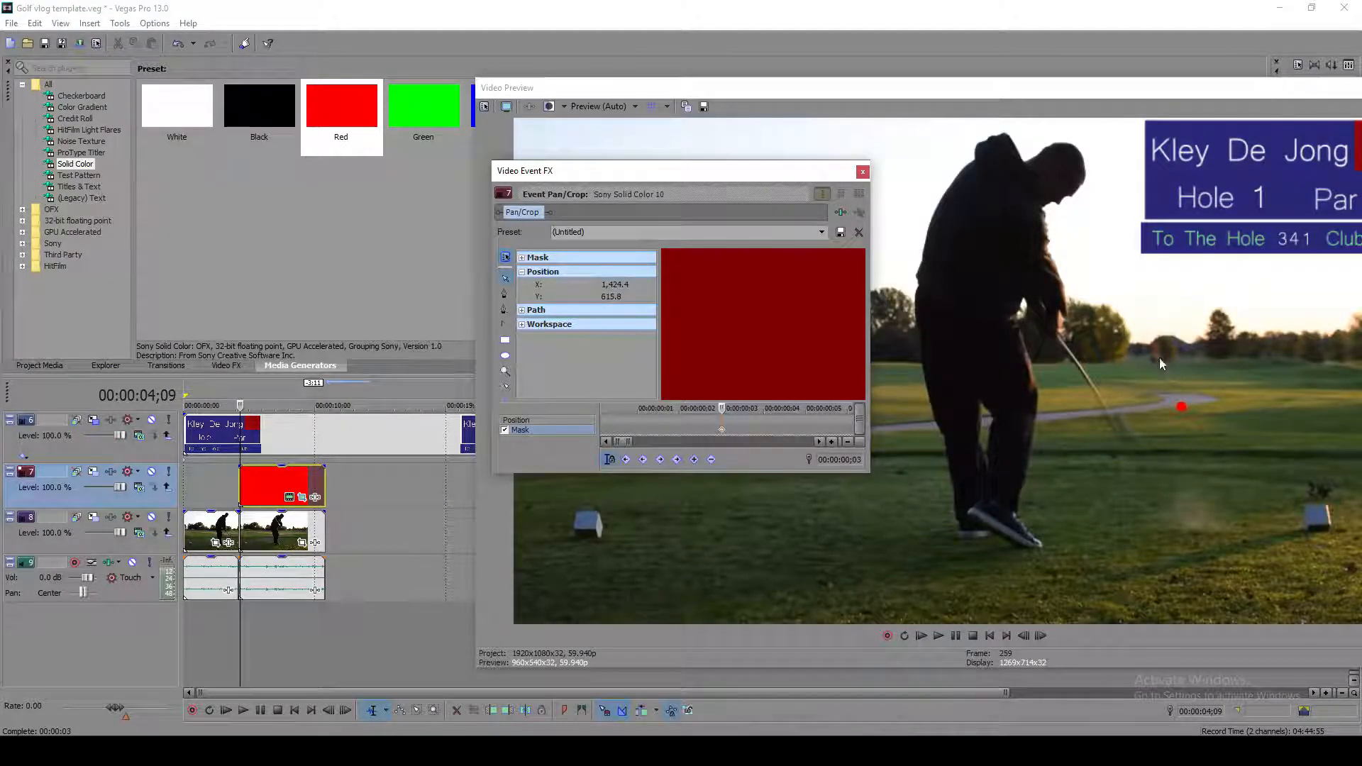
# Keyframe the whole mask at 00:00:00;05, moving it up beside the golfer's face at about X 1,211, Y 151
pyautogui.rightClick(786, 343)
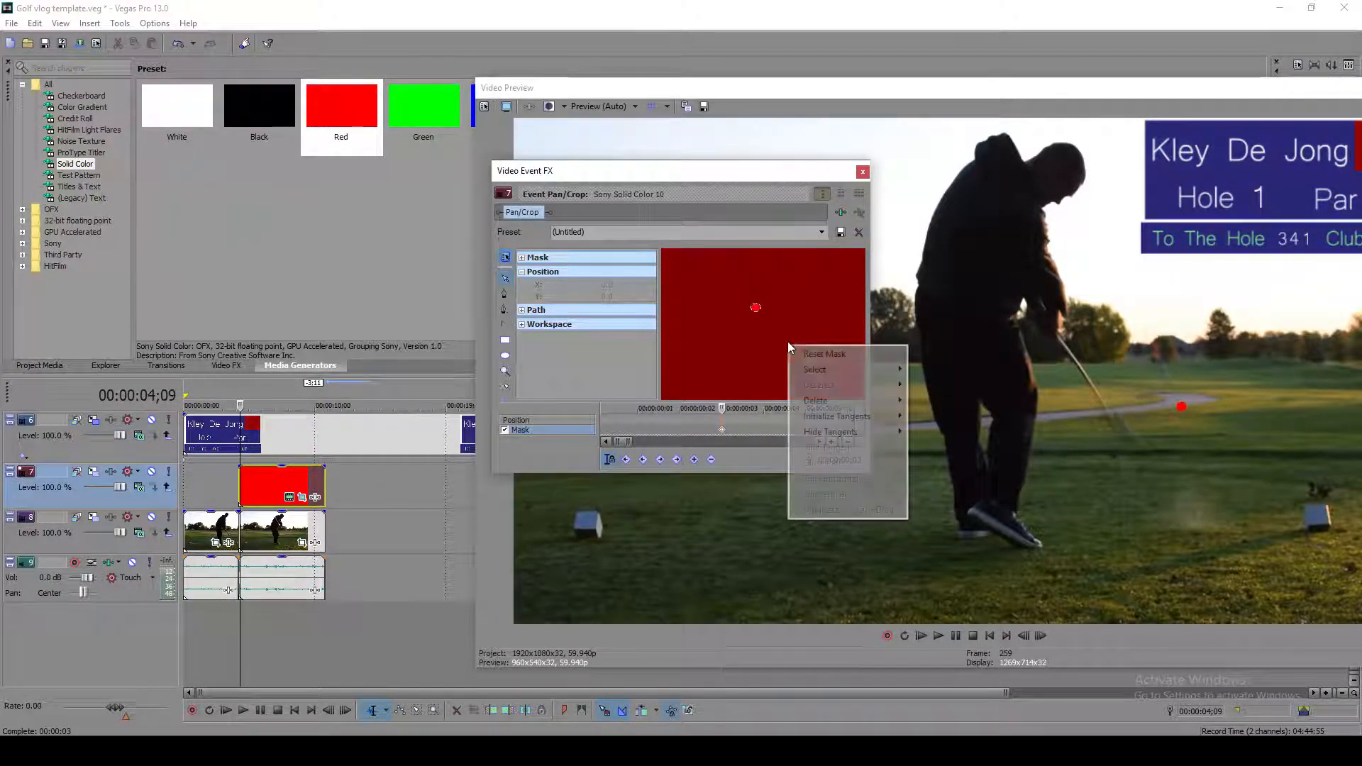
pyautogui.click(962, 419)
pyautogui.moveTo(755, 307); pyautogui.dragTo(738, 270)
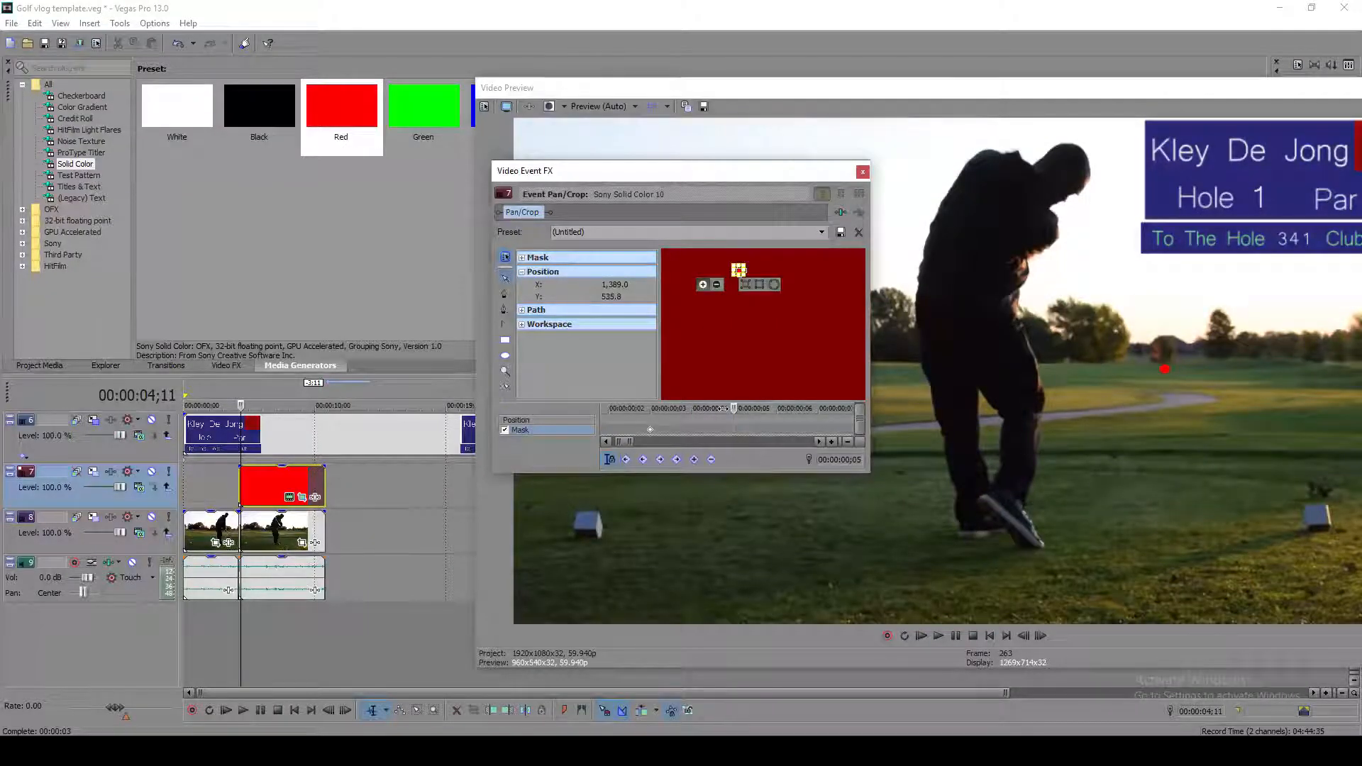
pyautogui.moveTo(743, 341); pyautogui.dragTo(795, 422)
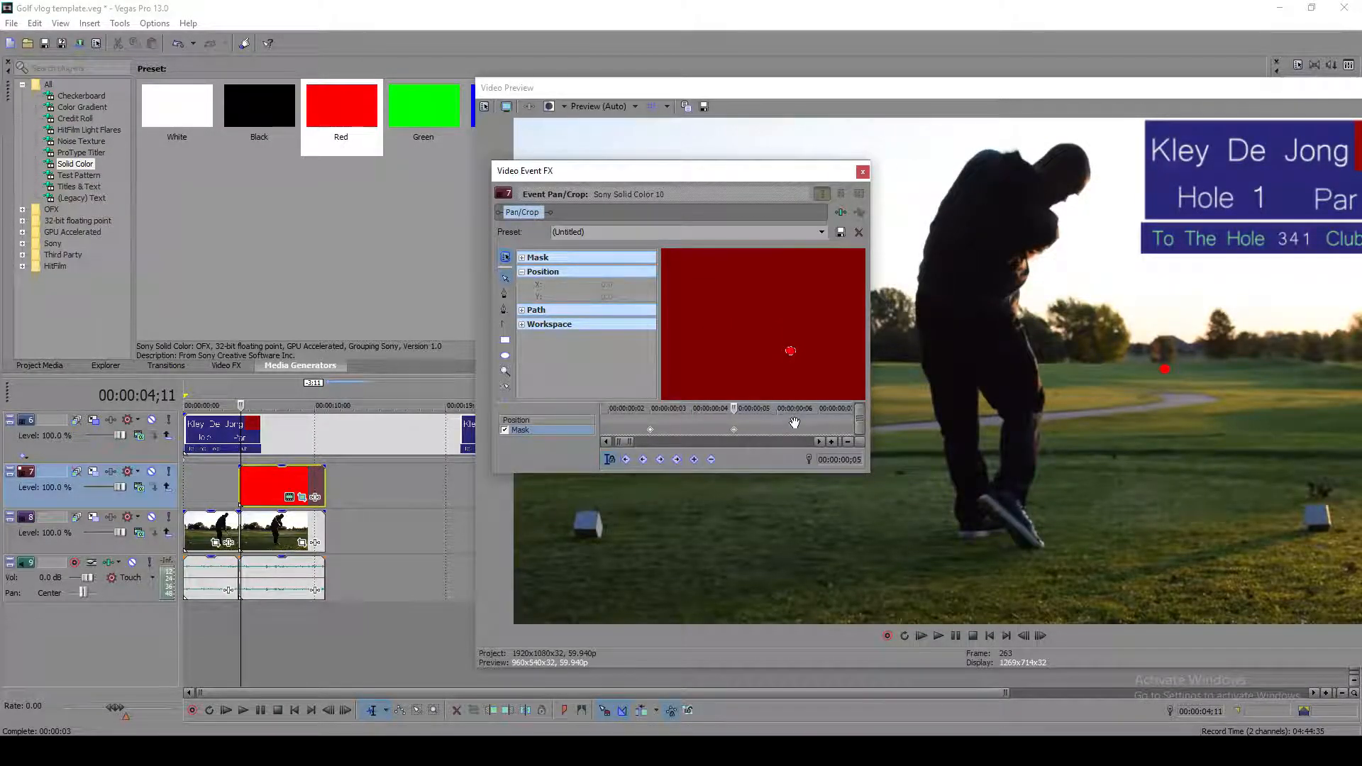
pyautogui.rightClick(790, 346)
pyautogui.moveTo(820, 370)
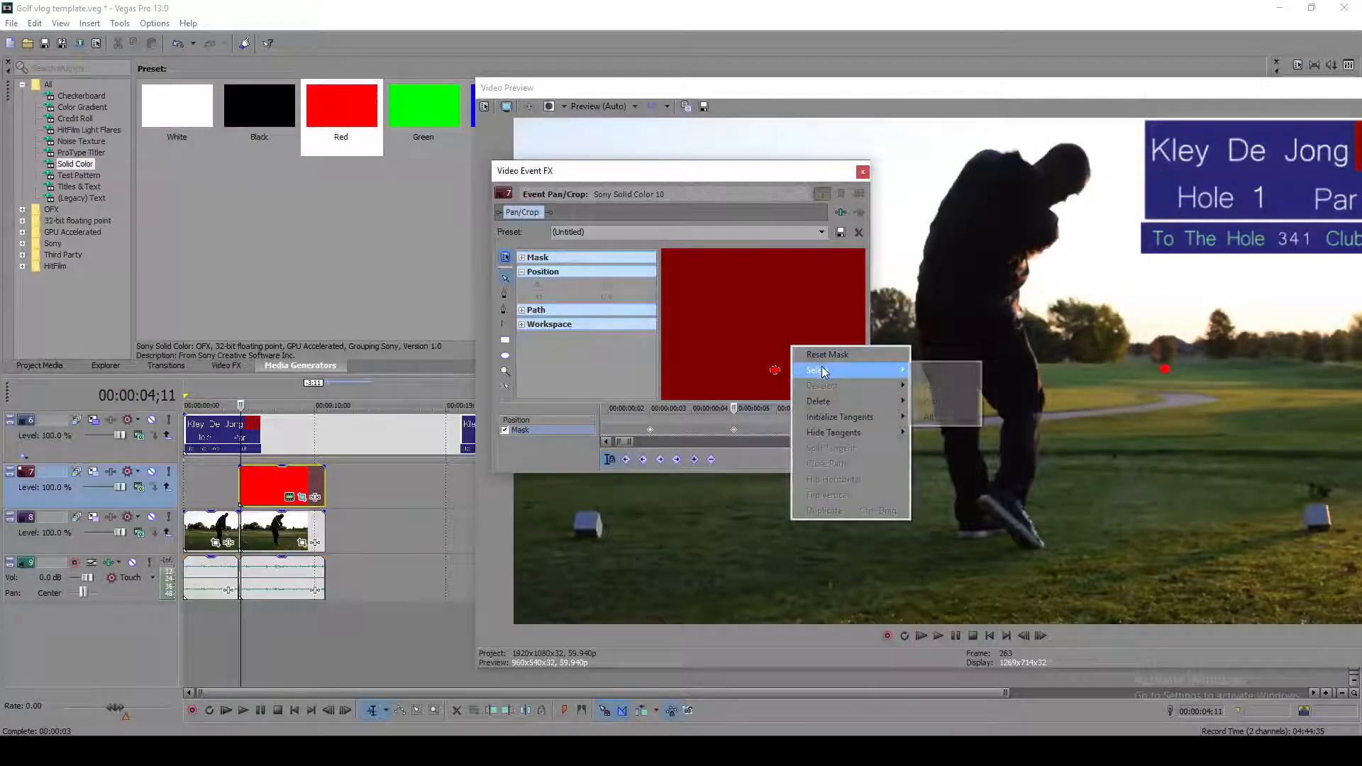
pyautogui.click(934, 417)
pyautogui.moveTo(773, 369); pyautogui.dragTo(694, 192)
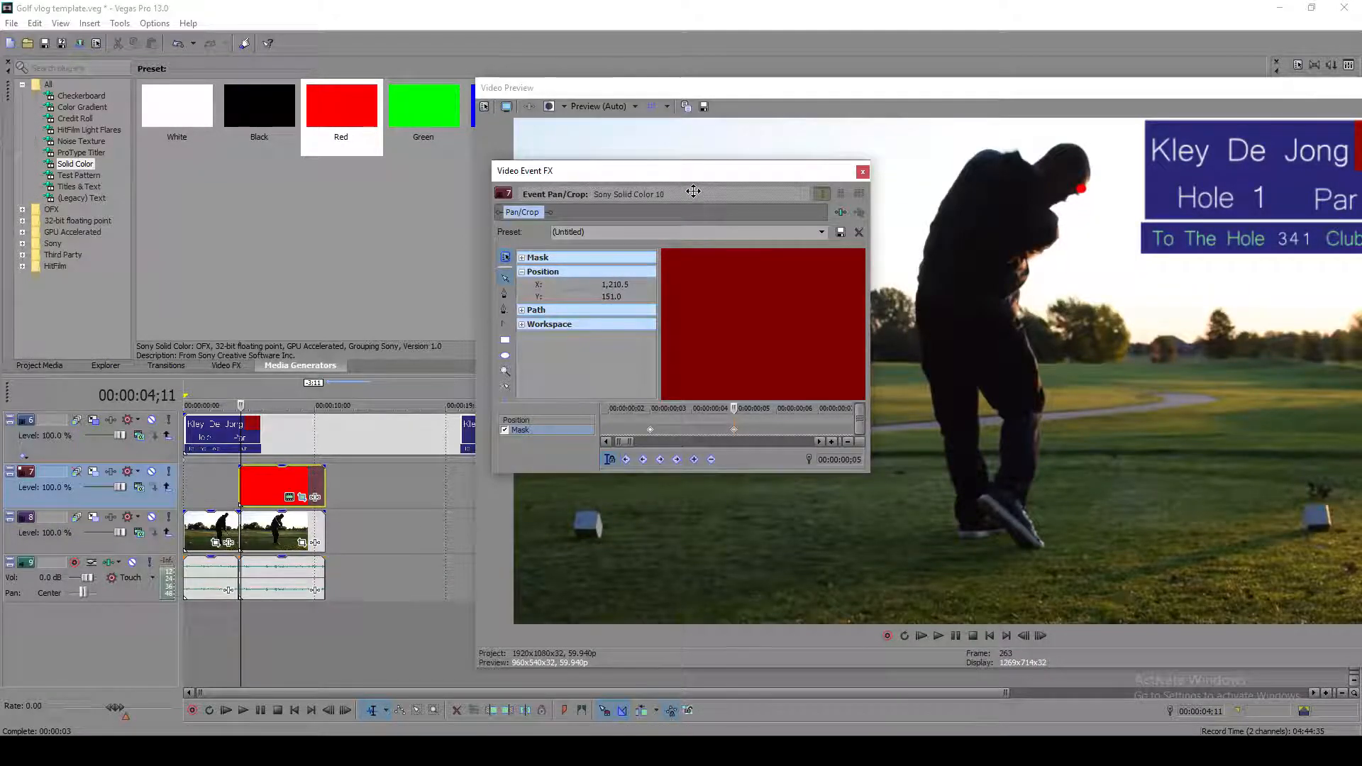
# Move the Event Pan/Crop window off the golfer so the video preview is unobstructed
pyautogui.moveTo(789, 176); pyautogui.dragTo(618, 181)
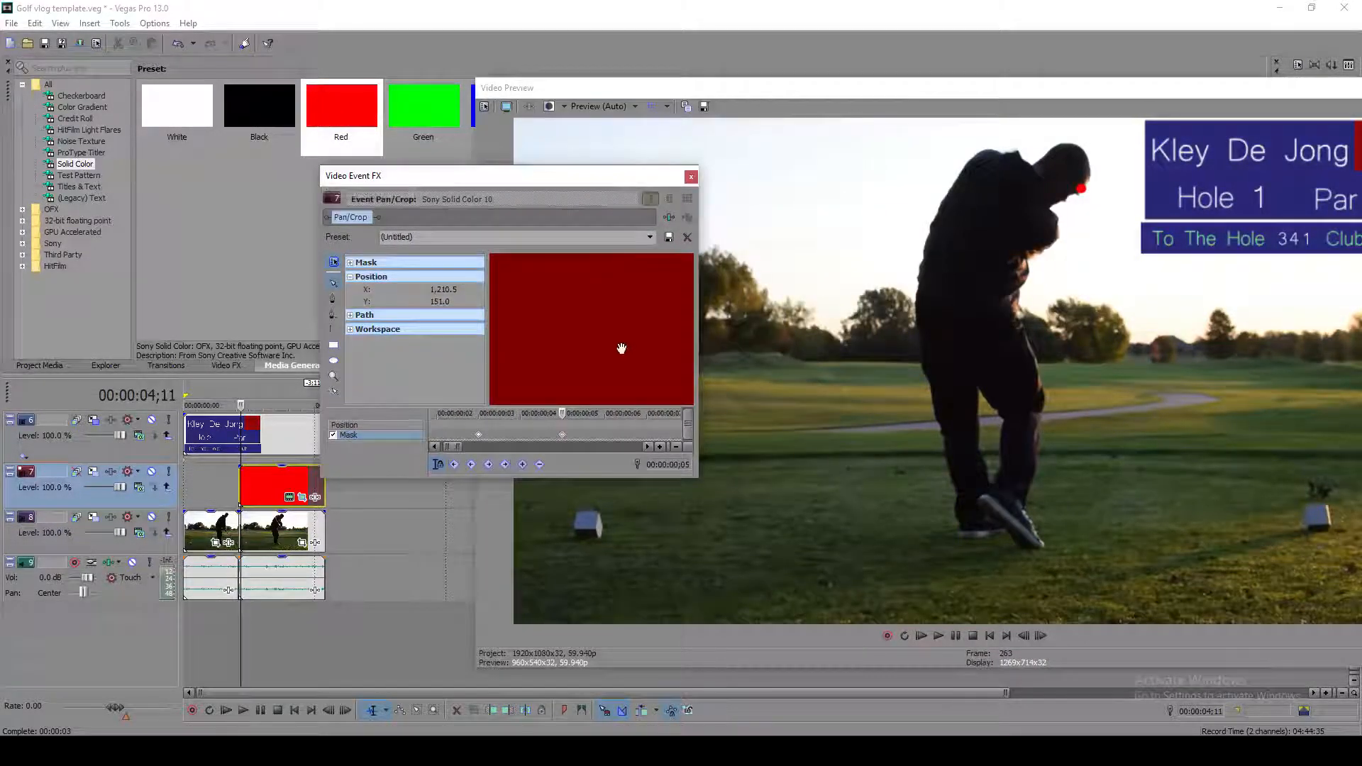
pyautogui.scroll(-2, 626, 347)
pyautogui.moveTo(639, 315); pyautogui.dragTo(695, 410)
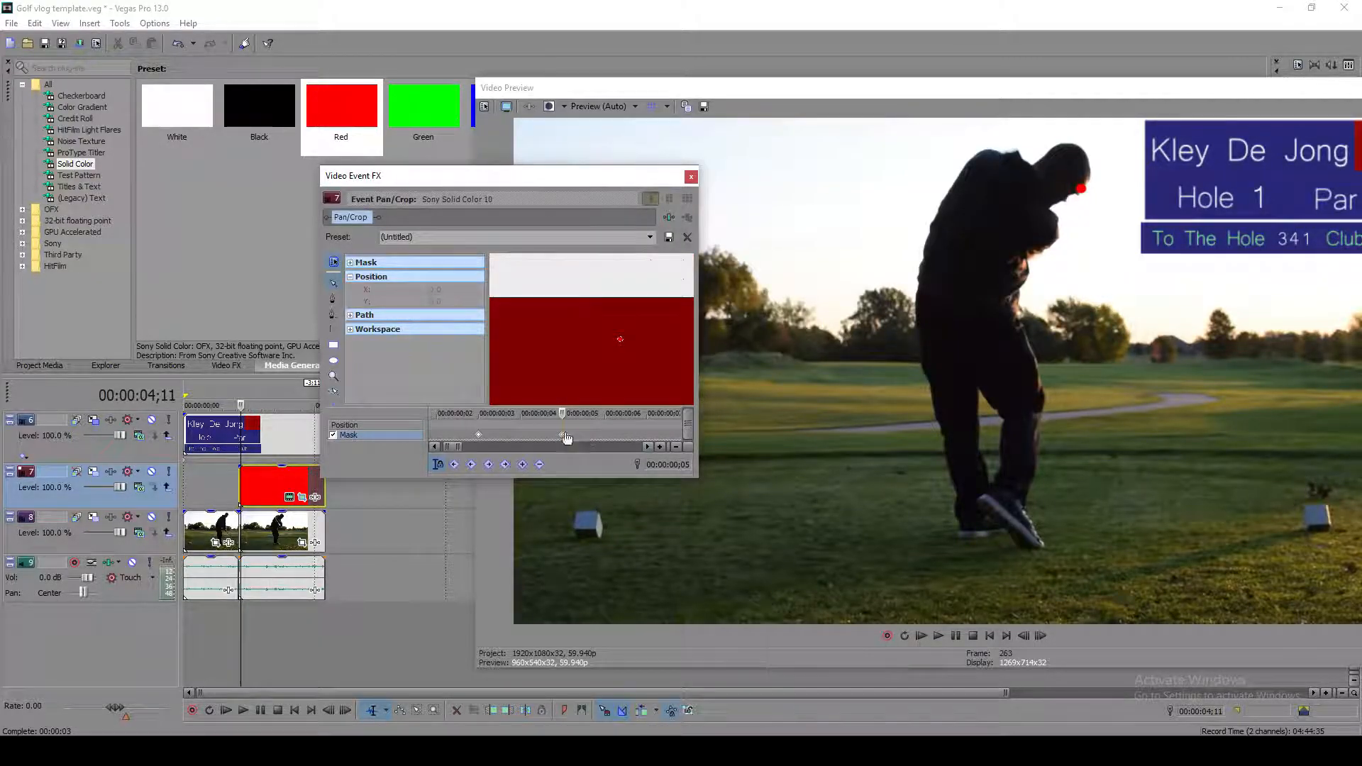
# Keyframe the whole mask at 00:00:00;10, moving it up onto the golfer's head at about X 1,148, Y 8
pyautogui.press('Right')
pyautogui.press('Right')
pyautogui.press('Right')
pyautogui.press('Right')
pyautogui.press('Right')
pyautogui.press('Right')
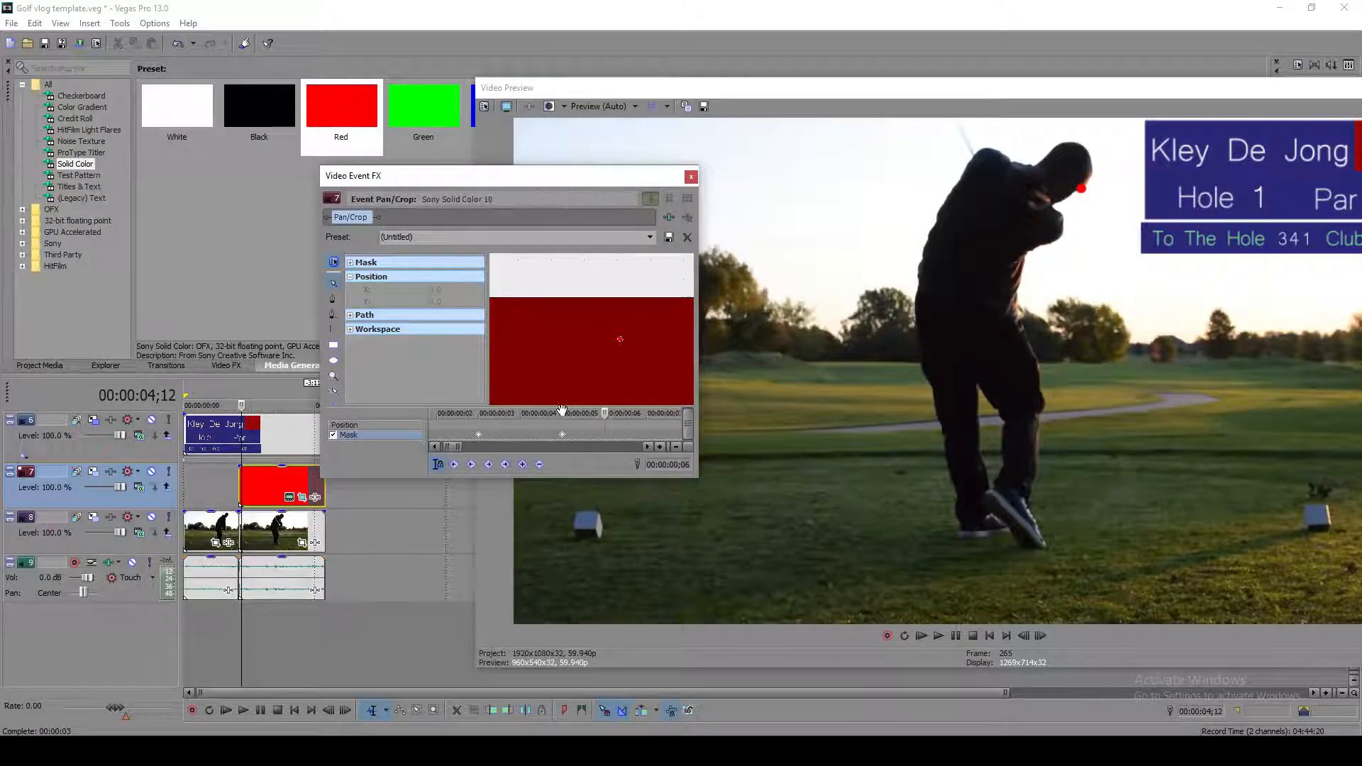
pyautogui.press('Right')
pyautogui.press('Right')
pyautogui.press('Right')
pyautogui.press('Right')
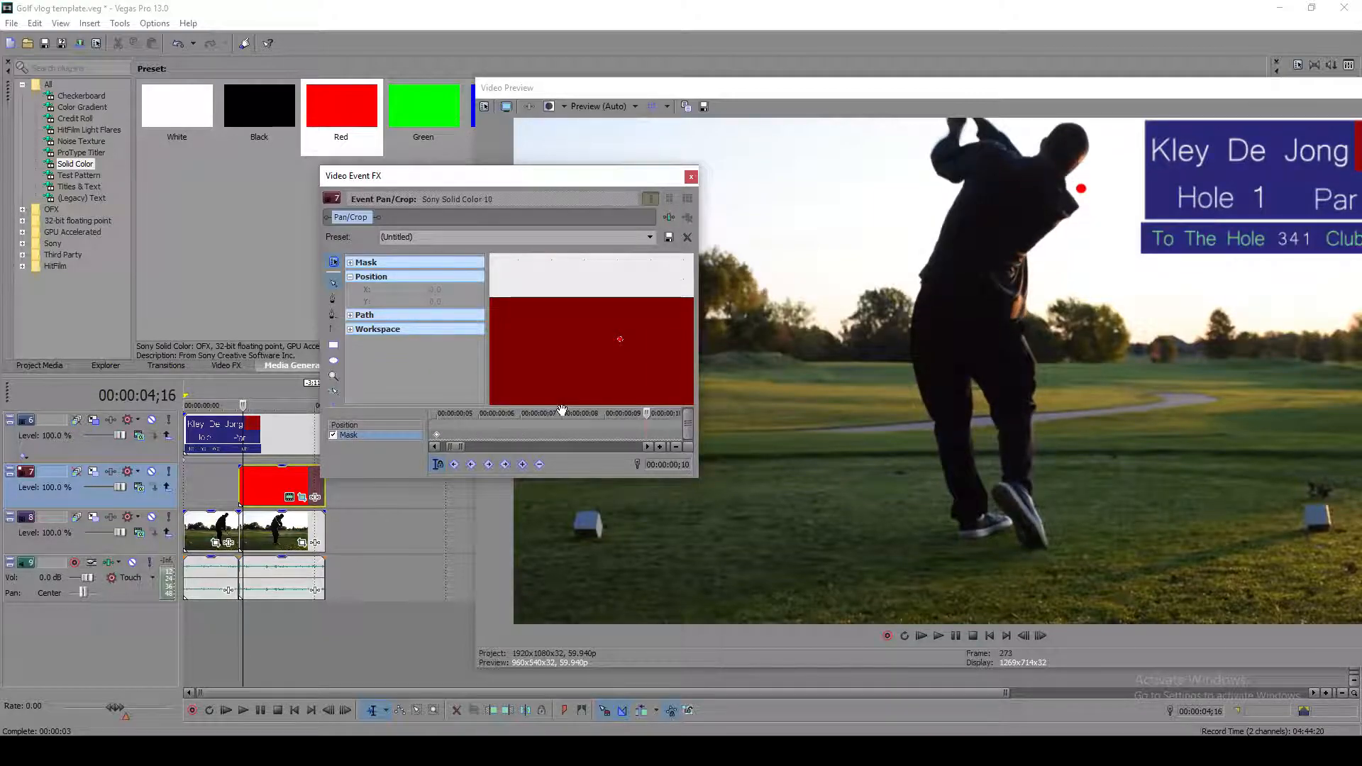
pyautogui.doubleClick(645, 436)
pyautogui.scroll(5, 626, 341)
pyautogui.rightClick(660, 351)
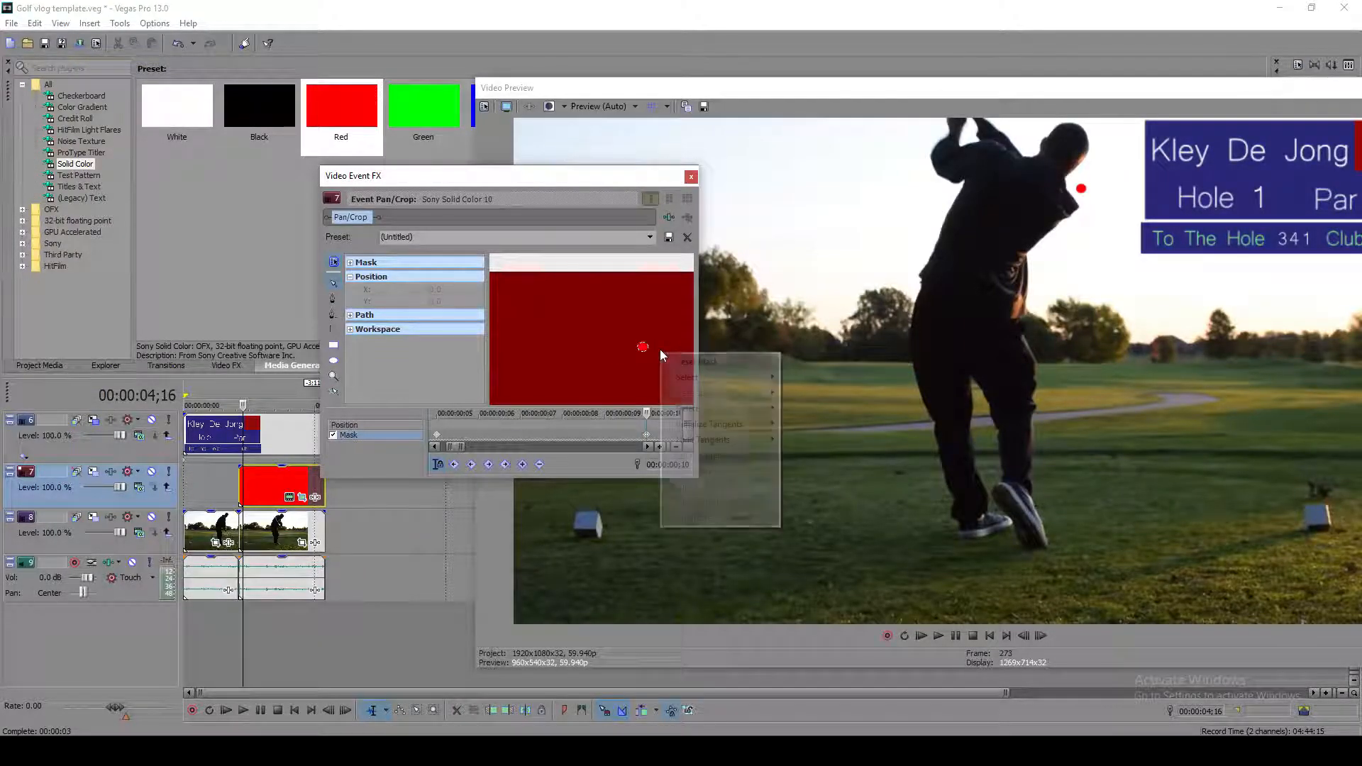
pyautogui.click(807, 424)
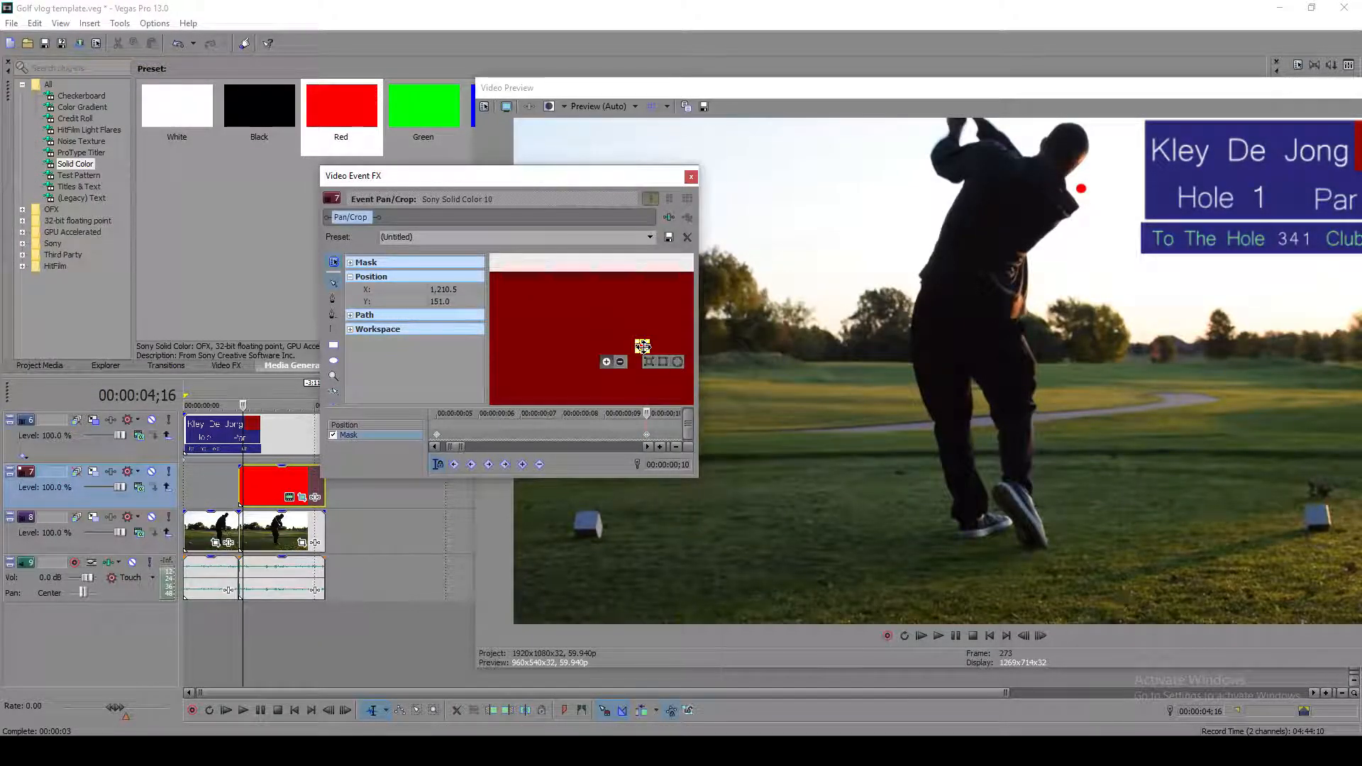
pyautogui.moveTo(641, 345); pyautogui.dragTo(611, 275)
# Keyframe the whole mask at 00:00:00;15, shifting it left along the frame's upper edge to about X 1,104, Y 4
pyautogui.scroll(-2, 649, 436)
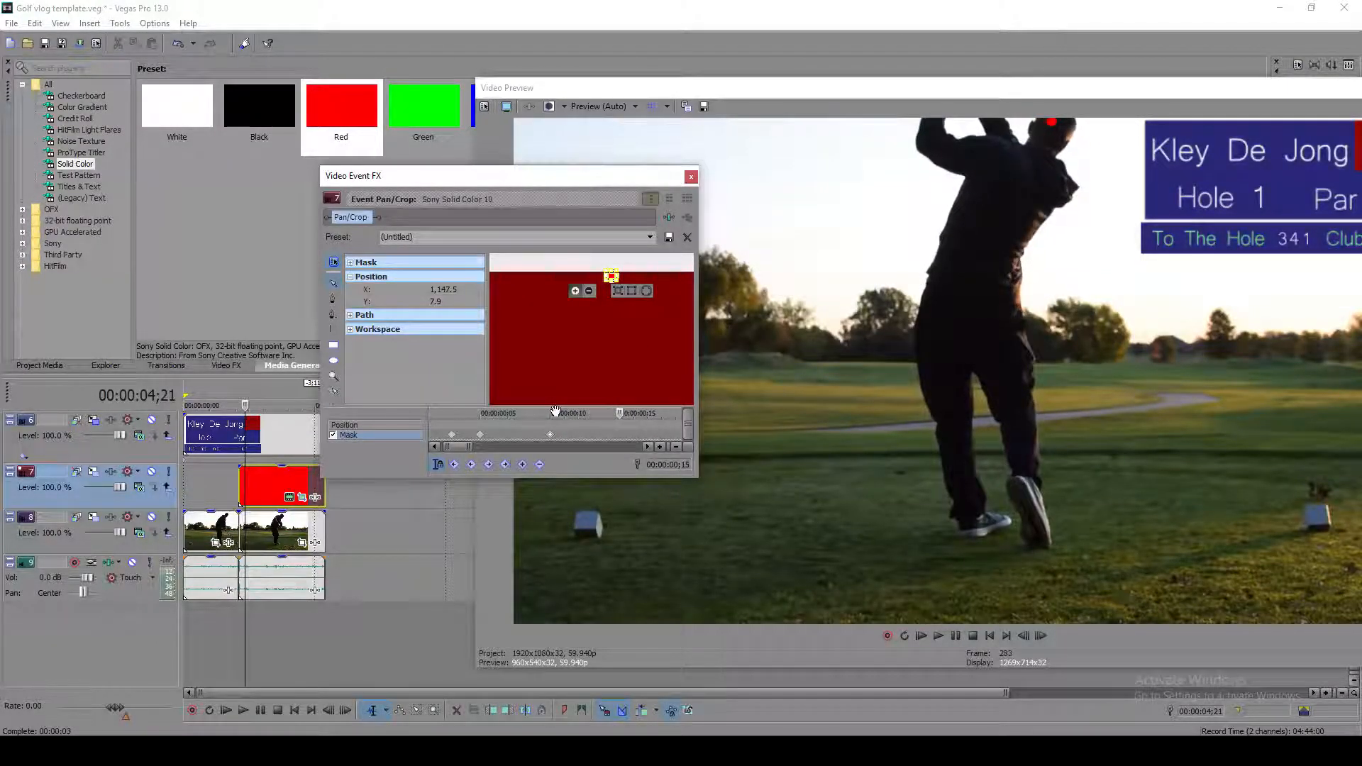
pyautogui.doubleClick(625, 434)
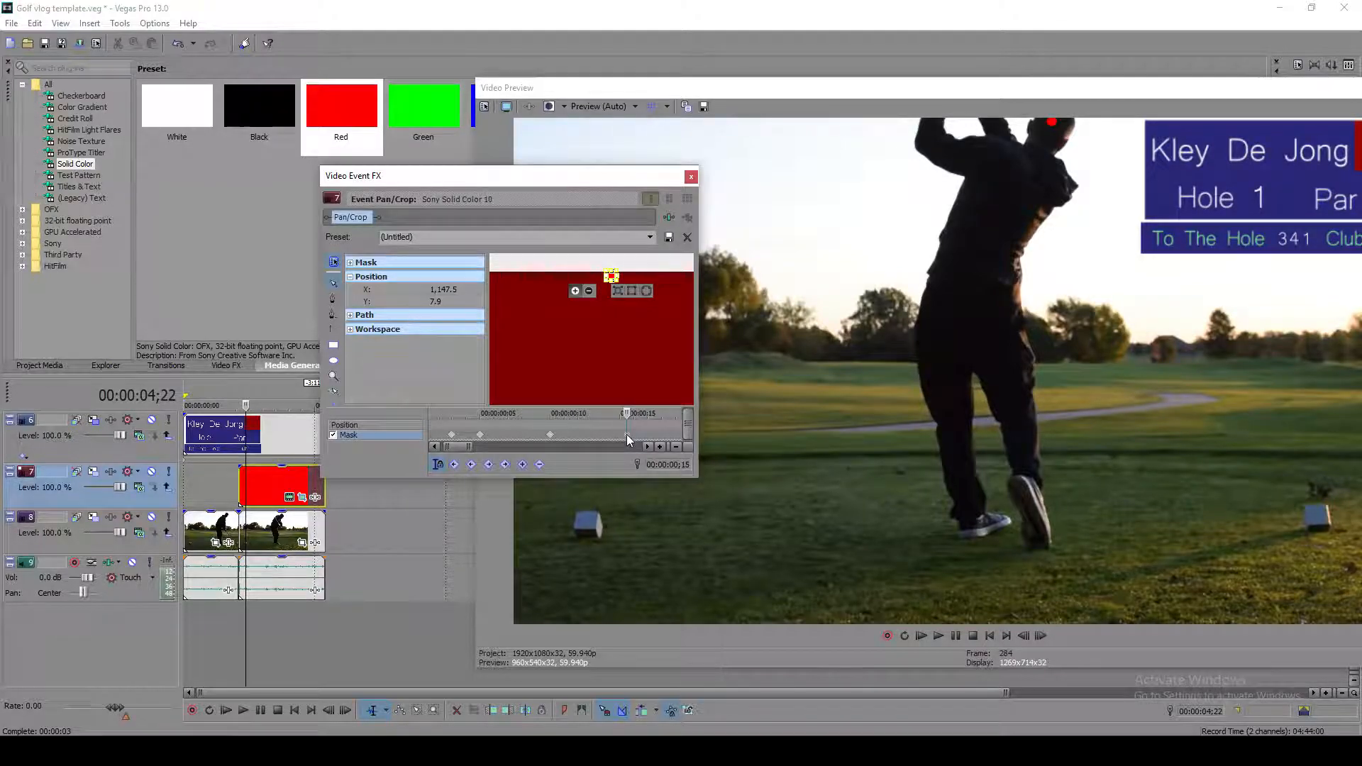
pyautogui.scroll(4, 620, 289)
pyautogui.moveTo(633, 279); pyautogui.dragTo(638, 376)
pyautogui.rightClick(634, 350)
pyautogui.moveTo(682, 381)
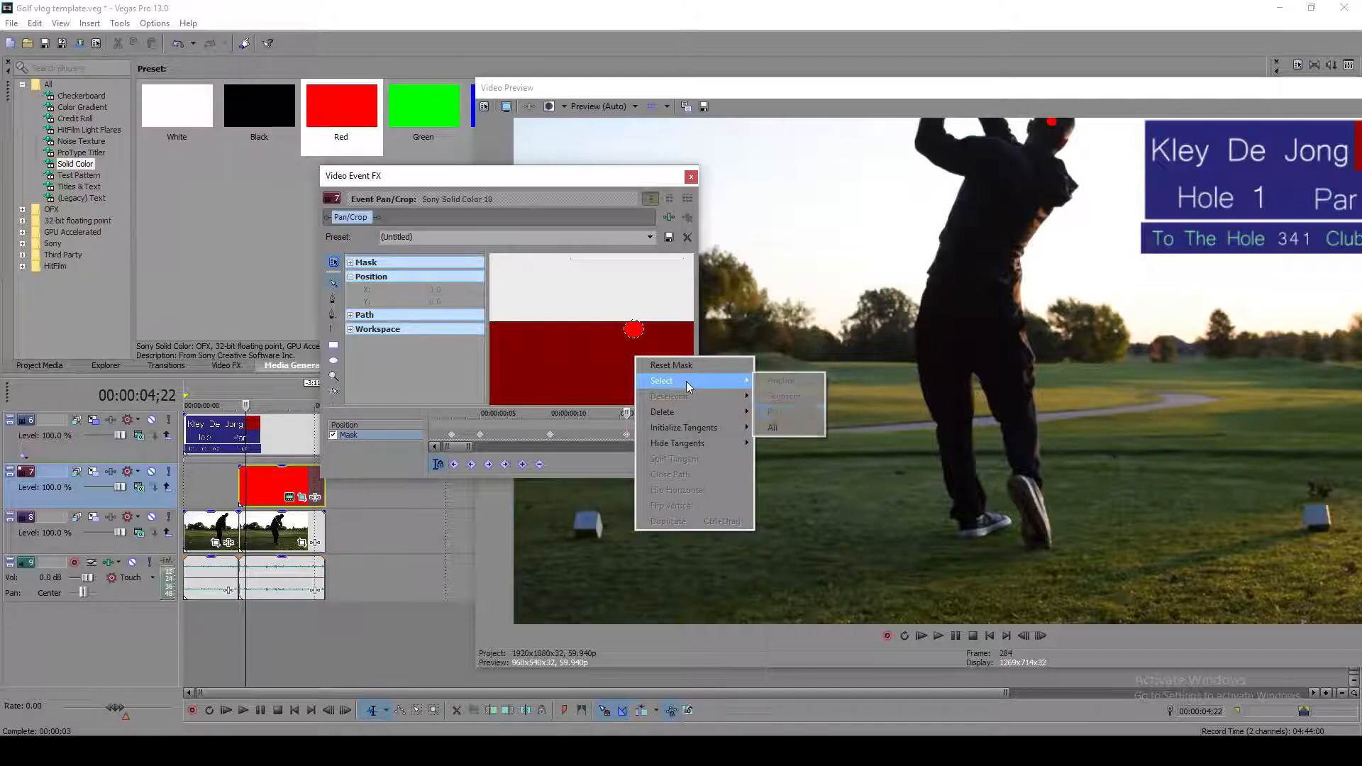
pyautogui.click(765, 405)
pyautogui.moveTo(634, 330); pyautogui.dragTo(595, 326)
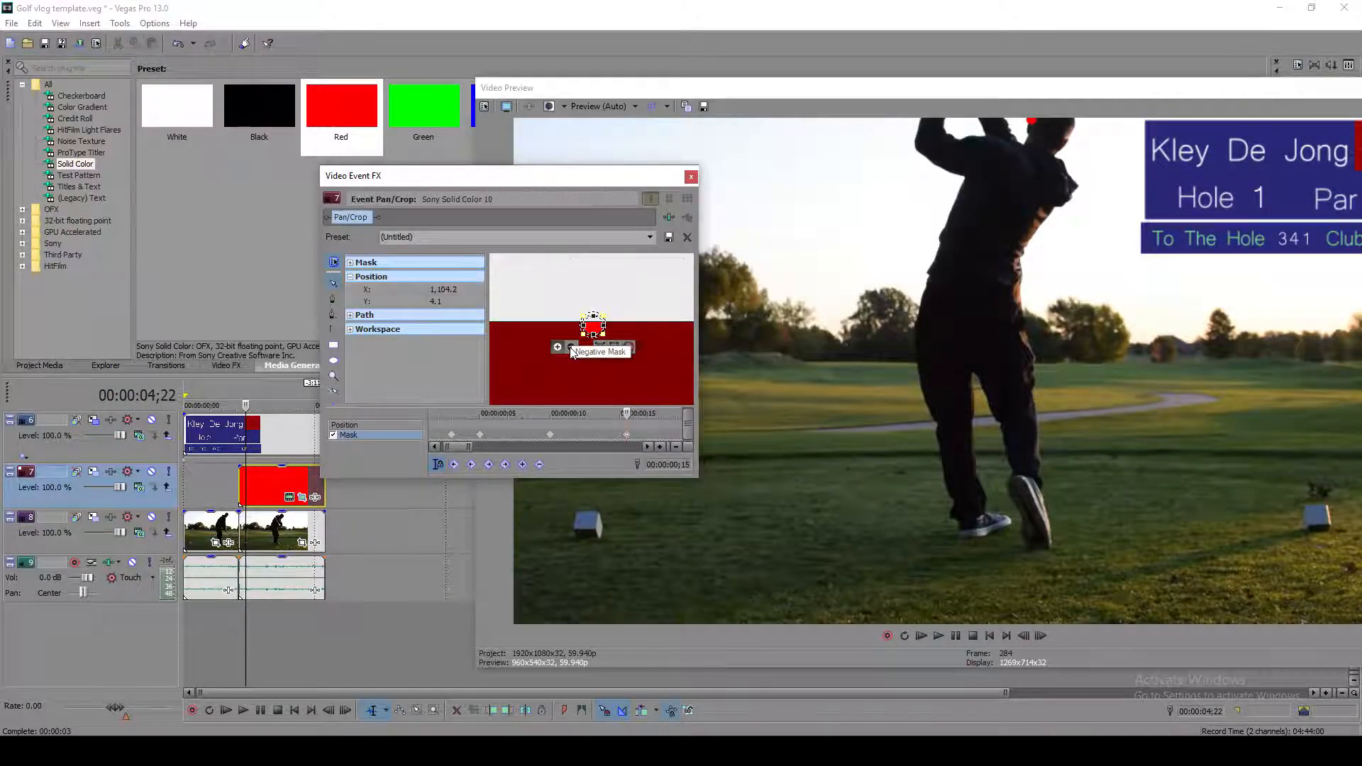
# Keyframe the mask at 00:00:01;03 at about X 1,094, Y 9, and at 00:00:02;07 at about X 1,086, Y 22
pyautogui.scroll(-3, 628, 435)
pyautogui.scroll(-3, 525, 435)
pyautogui.scroll(-1, 529, 439)
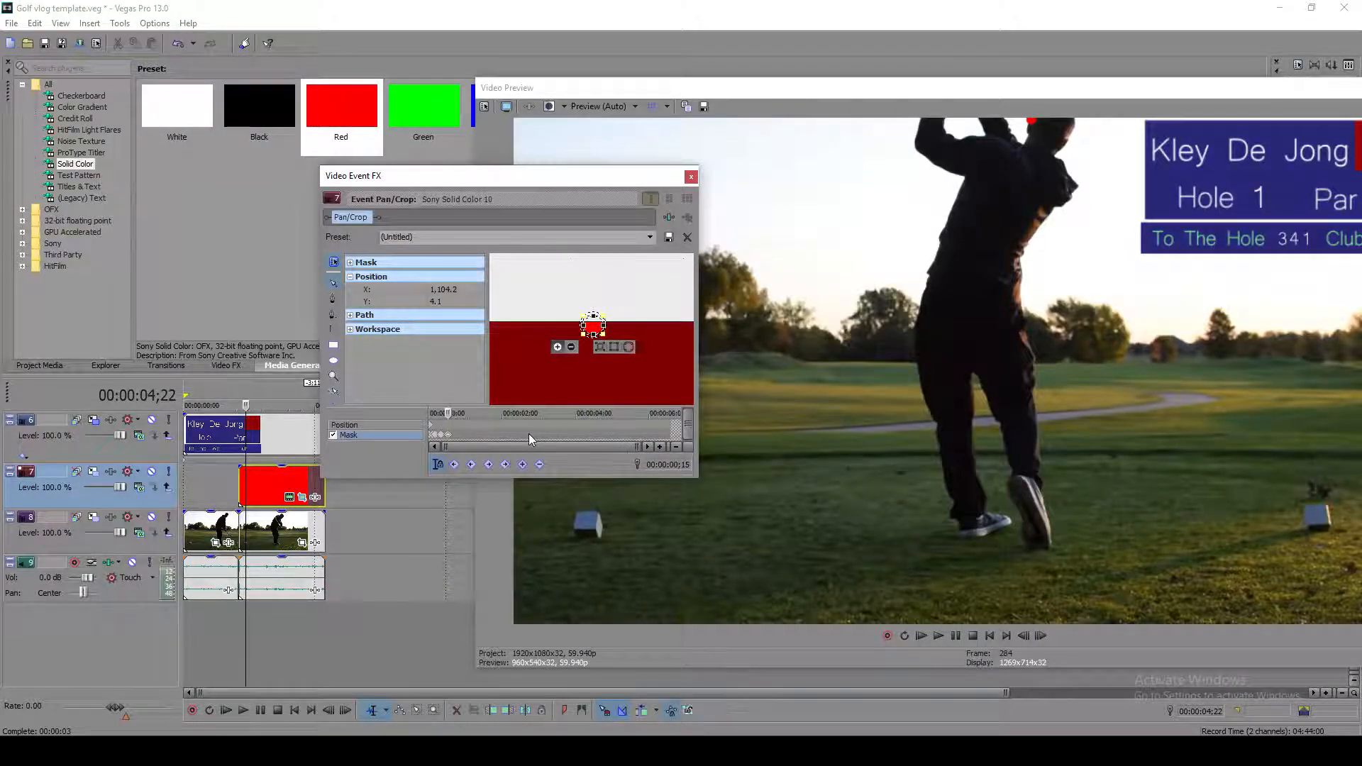
pyautogui.click(470, 434)
pyautogui.moveTo(594, 328); pyautogui.dragTo(588, 330)
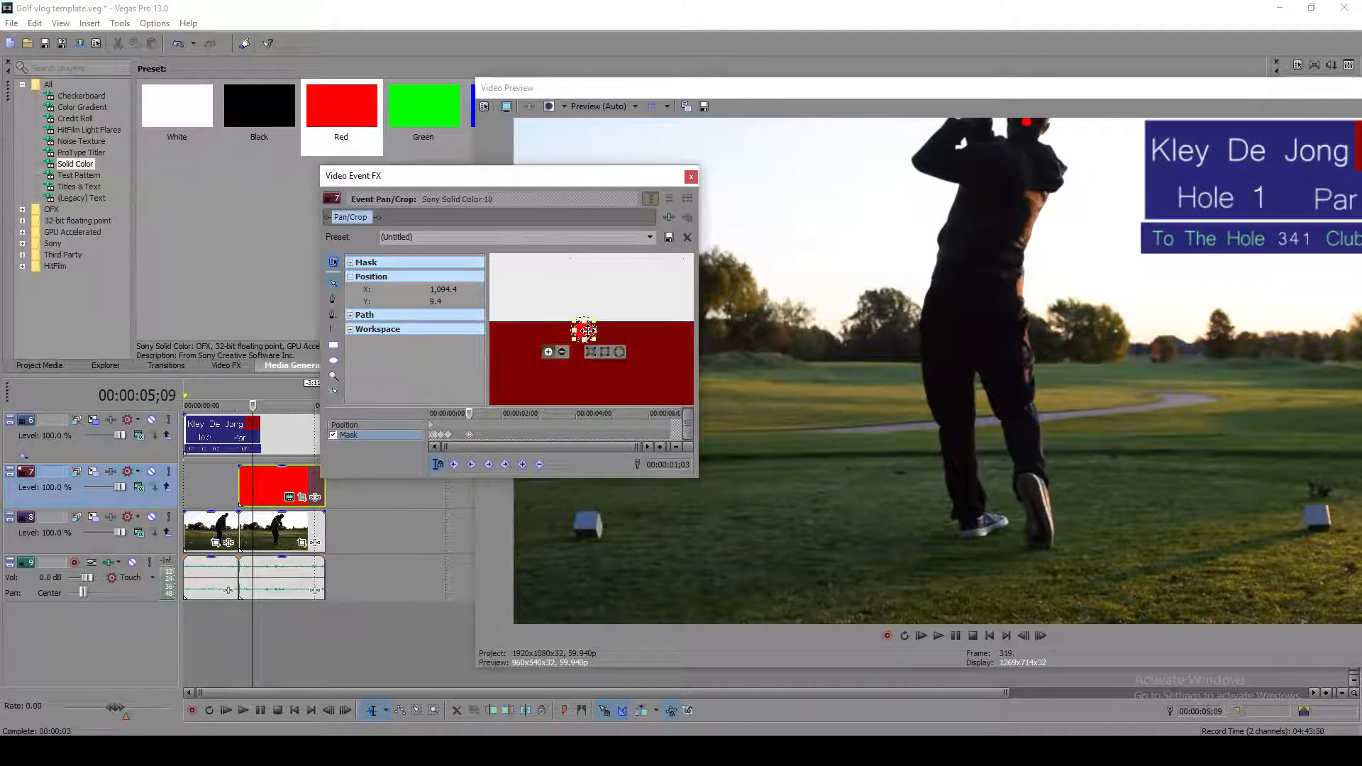
pyautogui.click(509, 433)
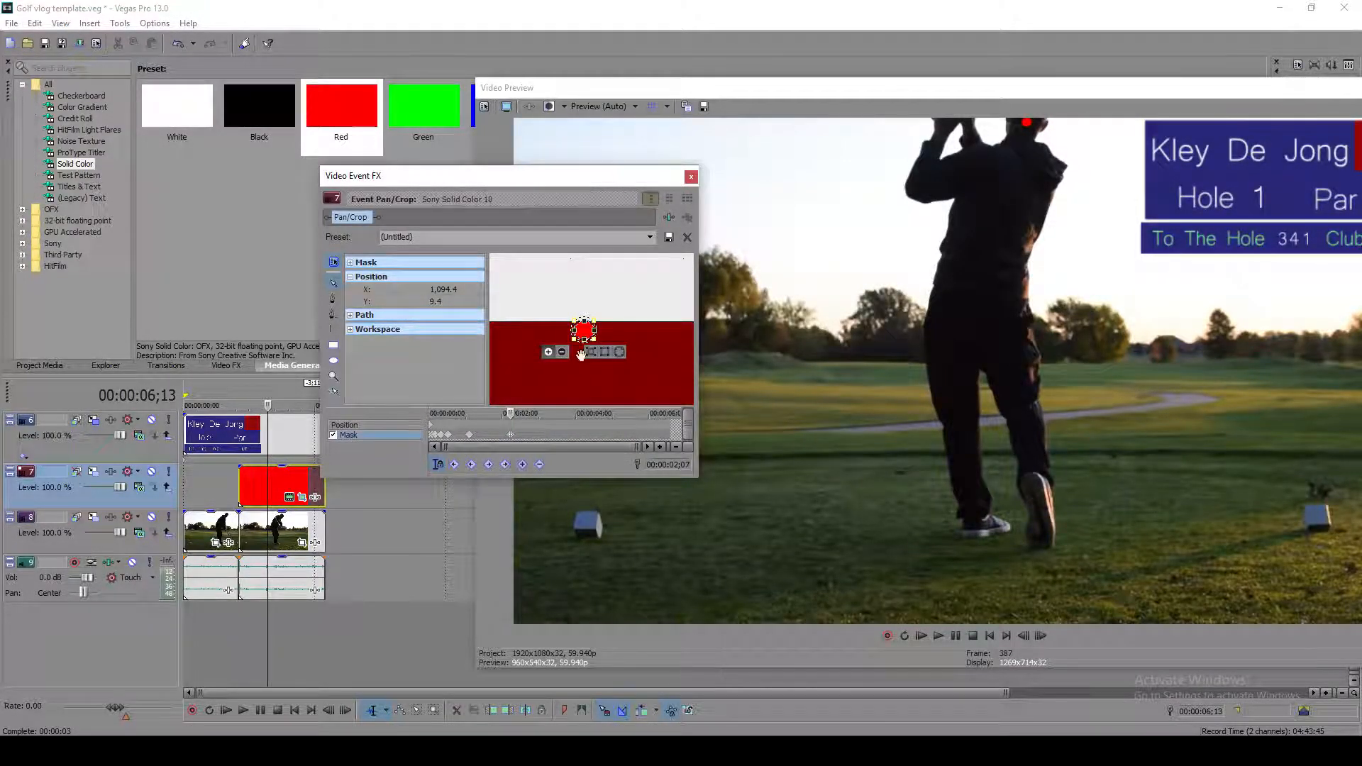
pyautogui.moveTo(584, 330); pyautogui.dragTo(575, 341)
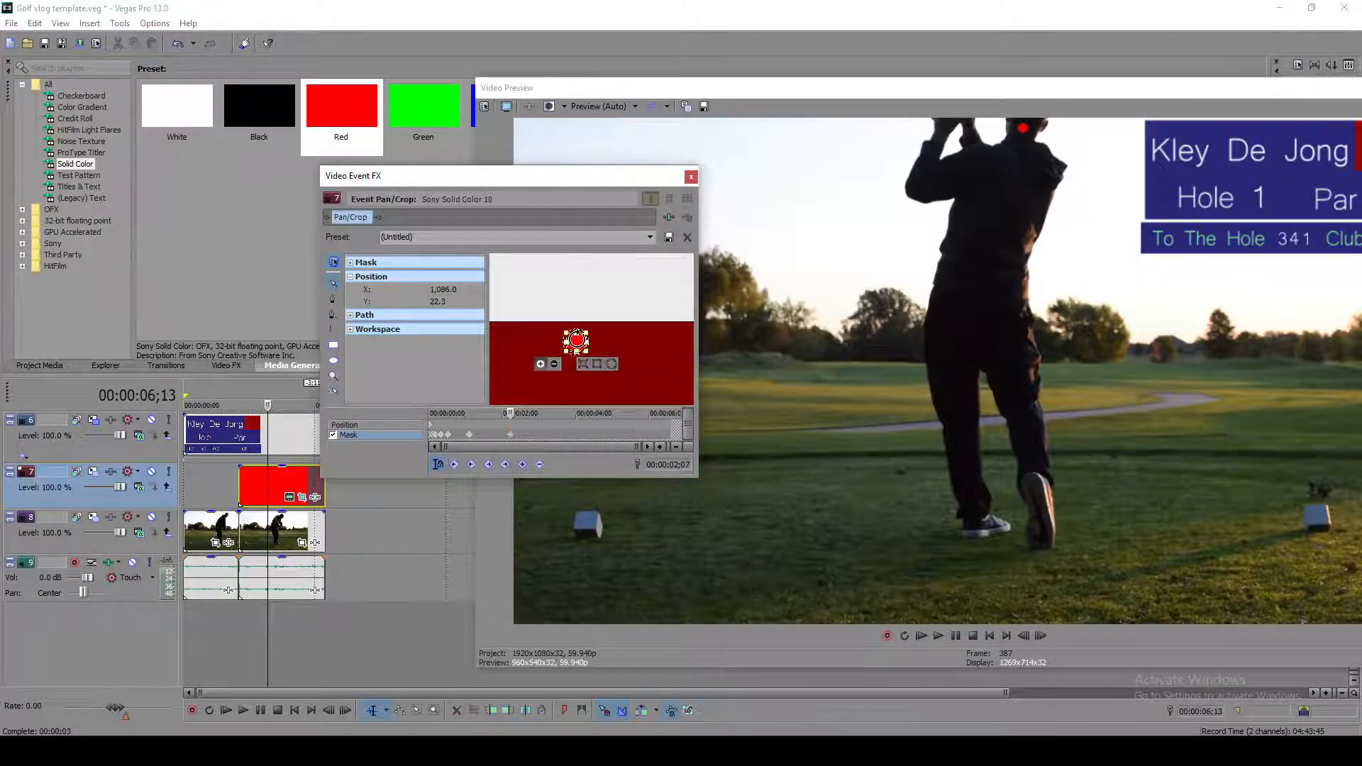
# Keyframe the whole mask at 00:00:04;24, bringing it down to the distant fairway at about X 836, Y 524
pyautogui.click(659, 435)
pyautogui.moveTo(658, 435); pyautogui.dragTo(605, 434)
pyautogui.click(575, 342)
pyautogui.moveTo(575, 342); pyautogui.dragTo(328, 712)
pyautogui.moveTo(364, 765); pyautogui.dragTo(354, 761)
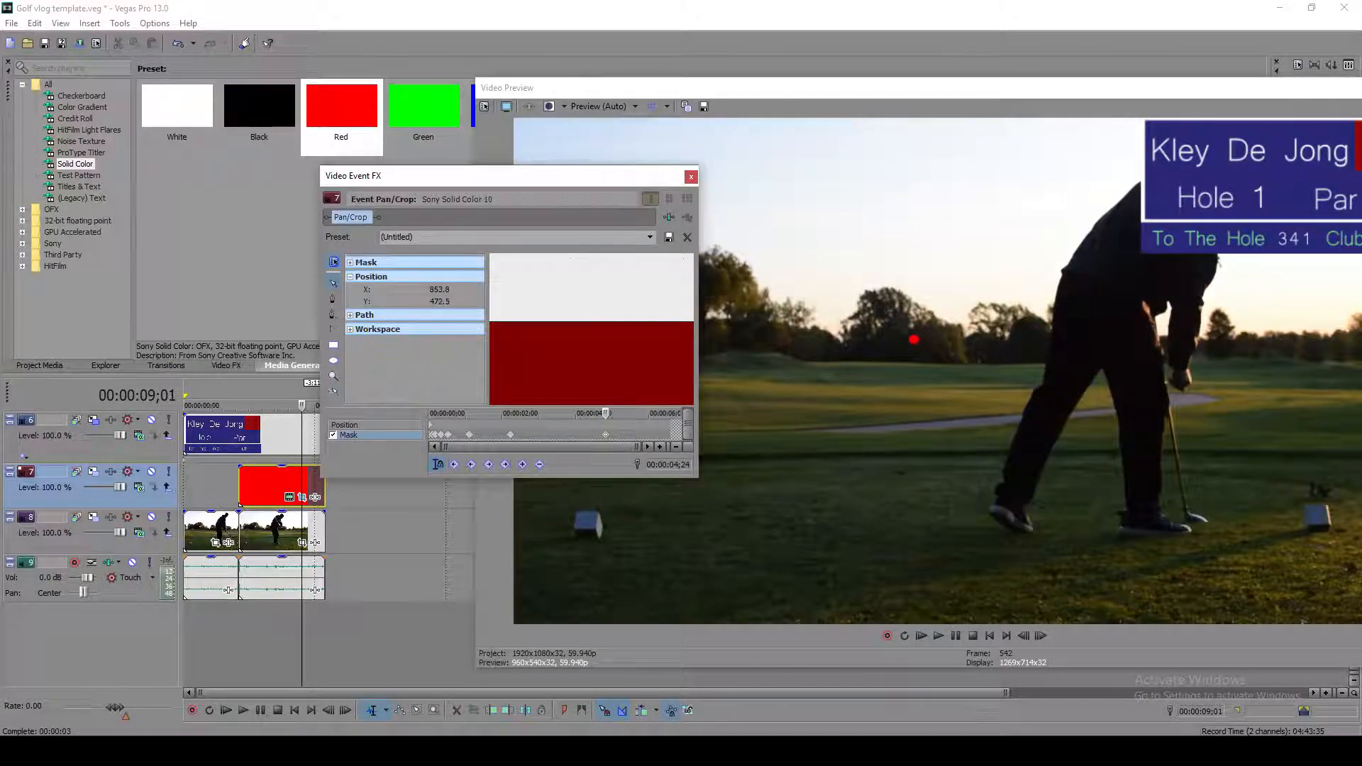
pyautogui.click(579, 360)
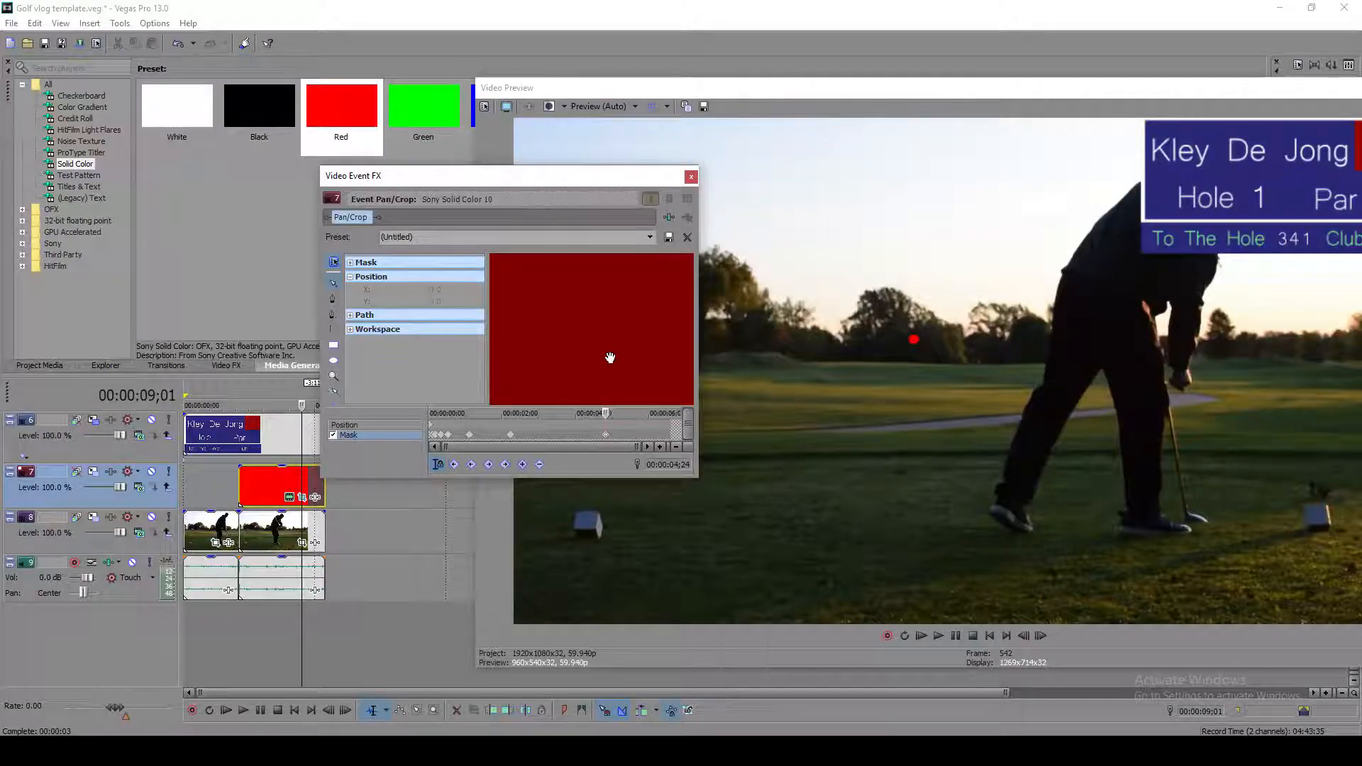
pyautogui.rightClick(612, 328)
pyautogui.moveTo(649, 350)
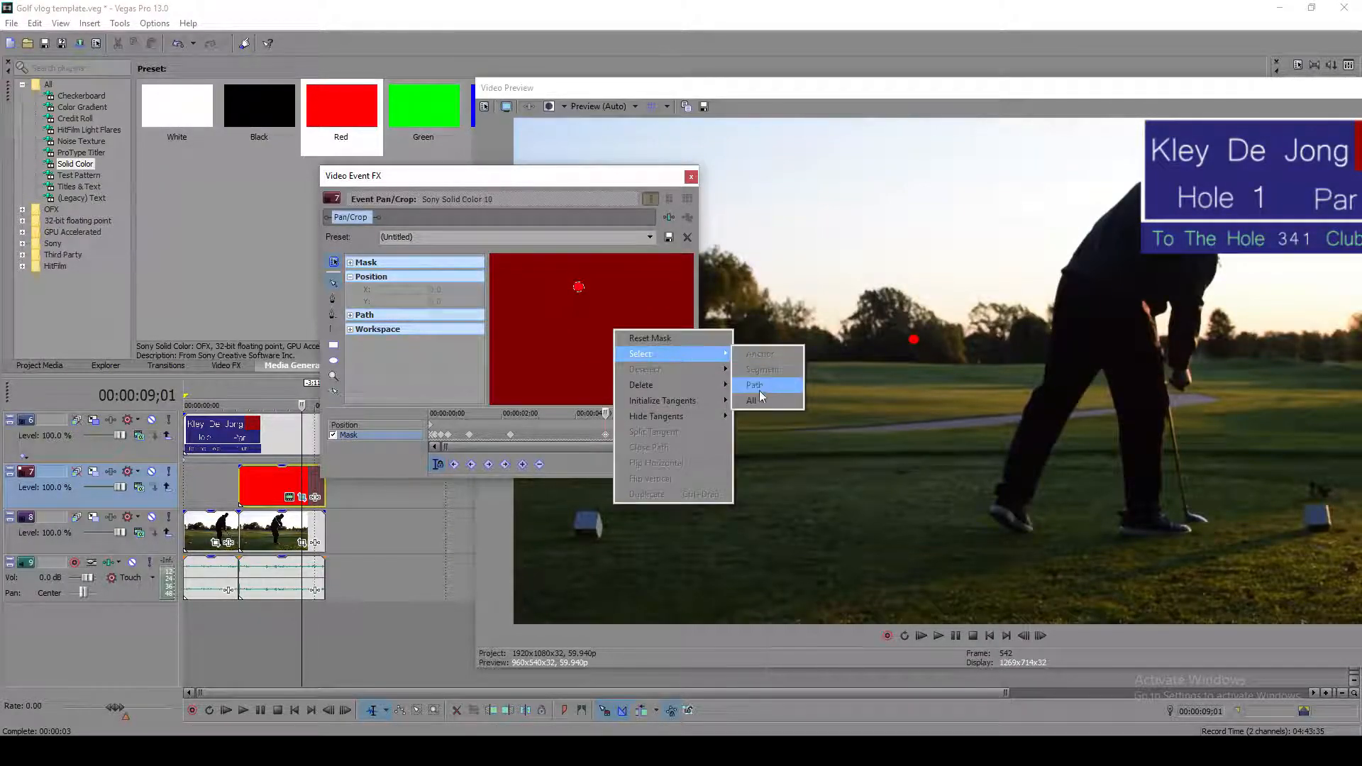
pyautogui.click(758, 386)
pyautogui.moveTo(578, 287); pyautogui.dragTo(569, 312)
pyautogui.click(569, 312)
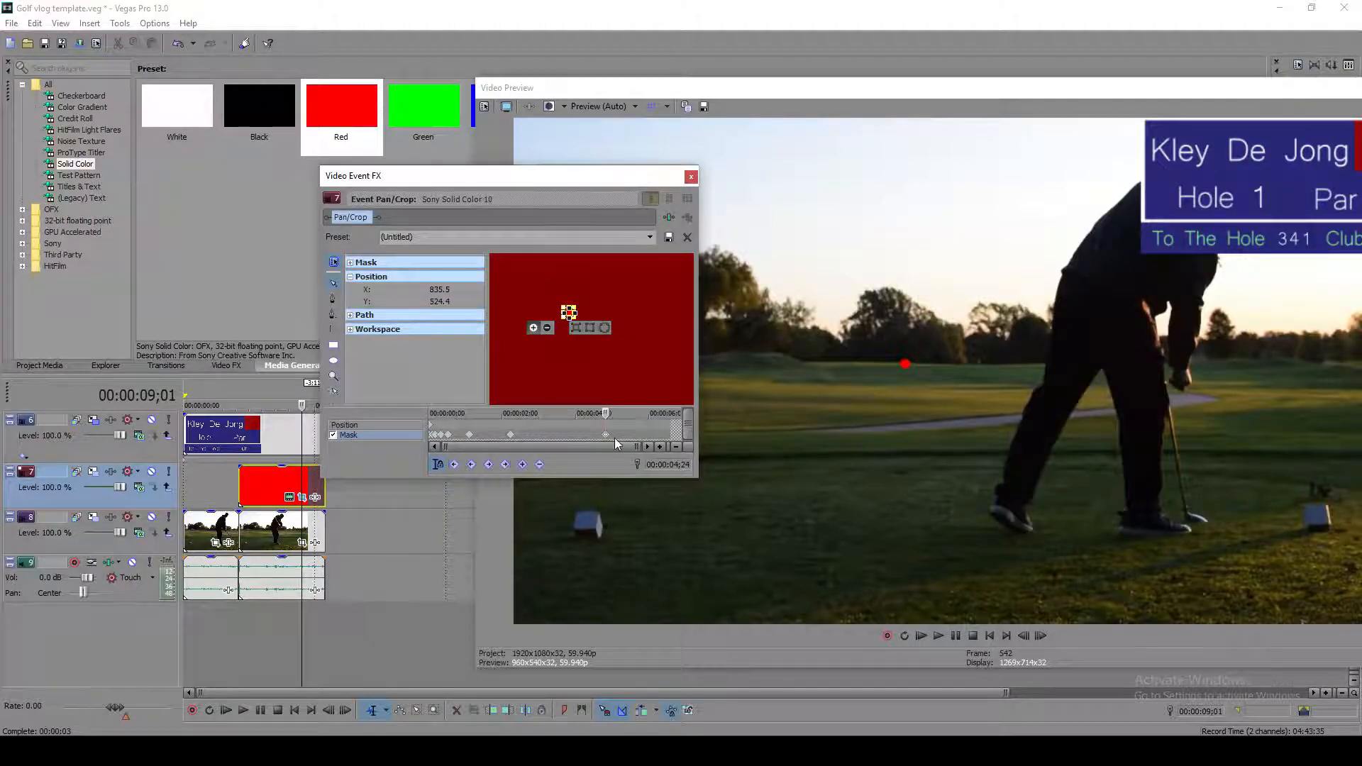
# Keyframe the whole mask at 00:00:03;11, raising it on the golfer's upper back, and close the Event Pan/Crop window
pyautogui.click(551, 436)
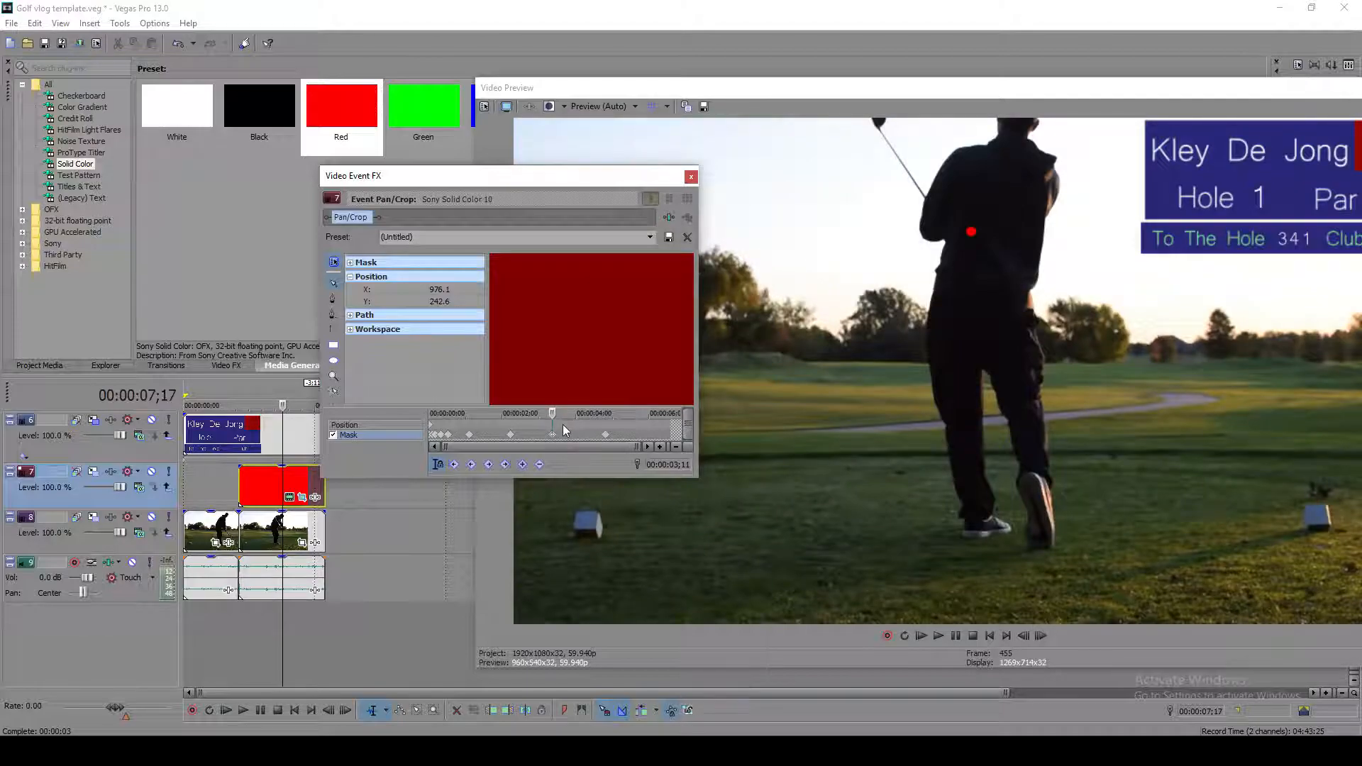
pyautogui.rightClick(616, 366)
pyautogui.moveTo(658, 389)
pyautogui.click(771, 438)
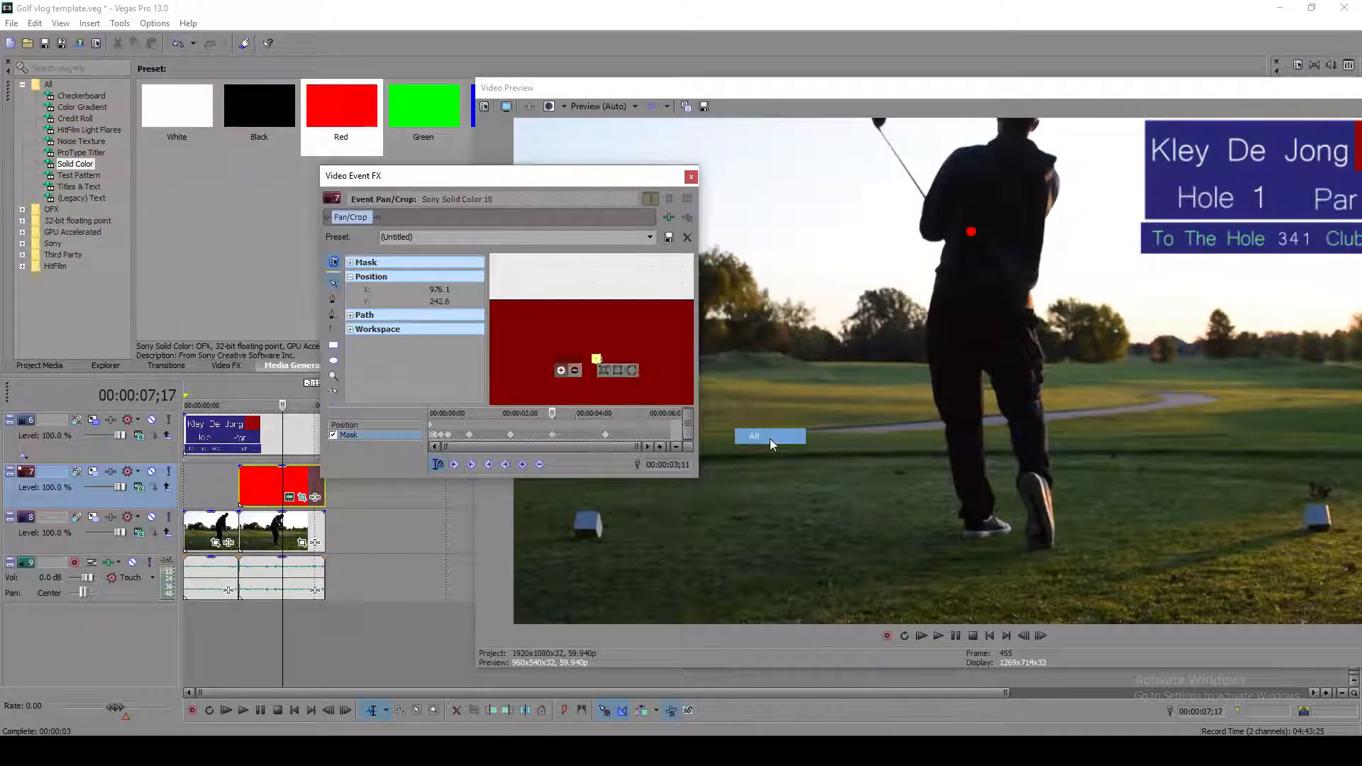
pyautogui.scroll(3, 608, 360)
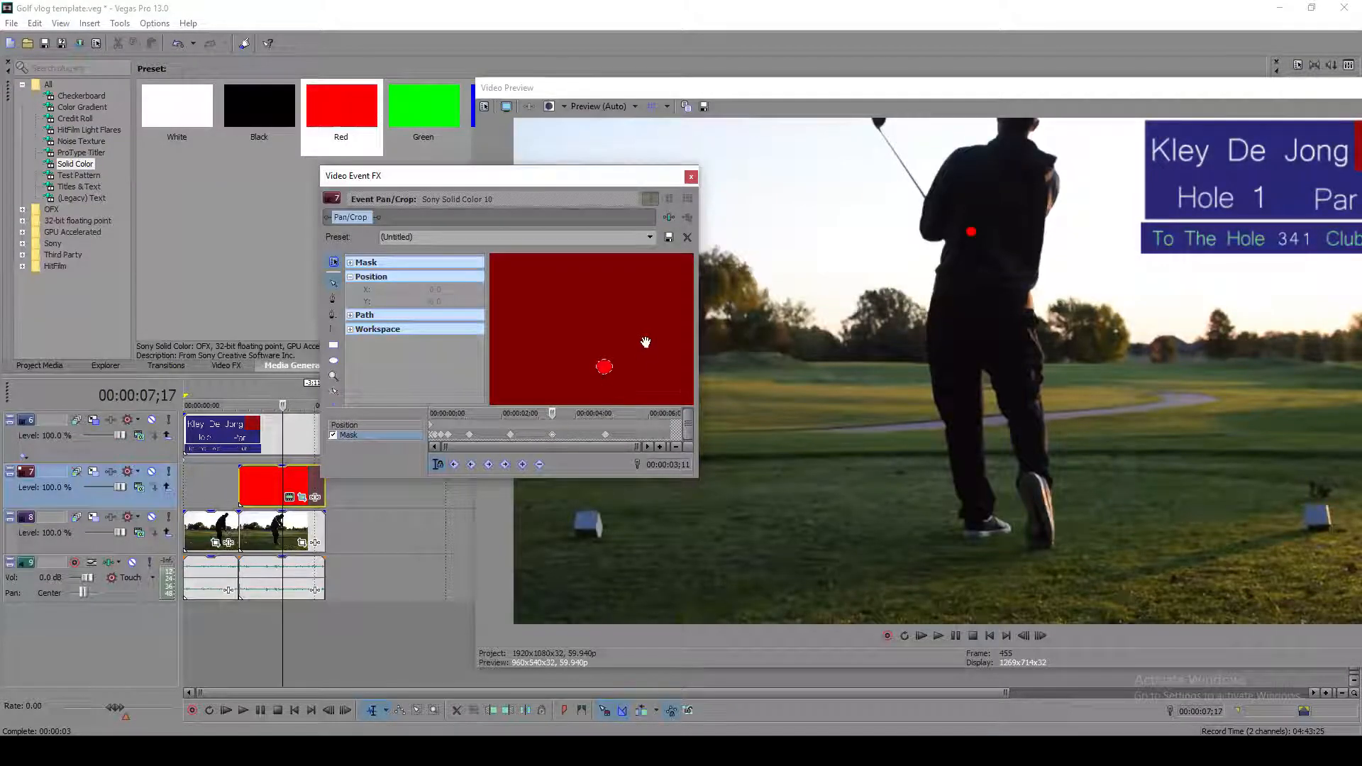
pyautogui.rightClick(665, 358)
pyautogui.moveTo(749, 381)
pyautogui.click(809, 423)
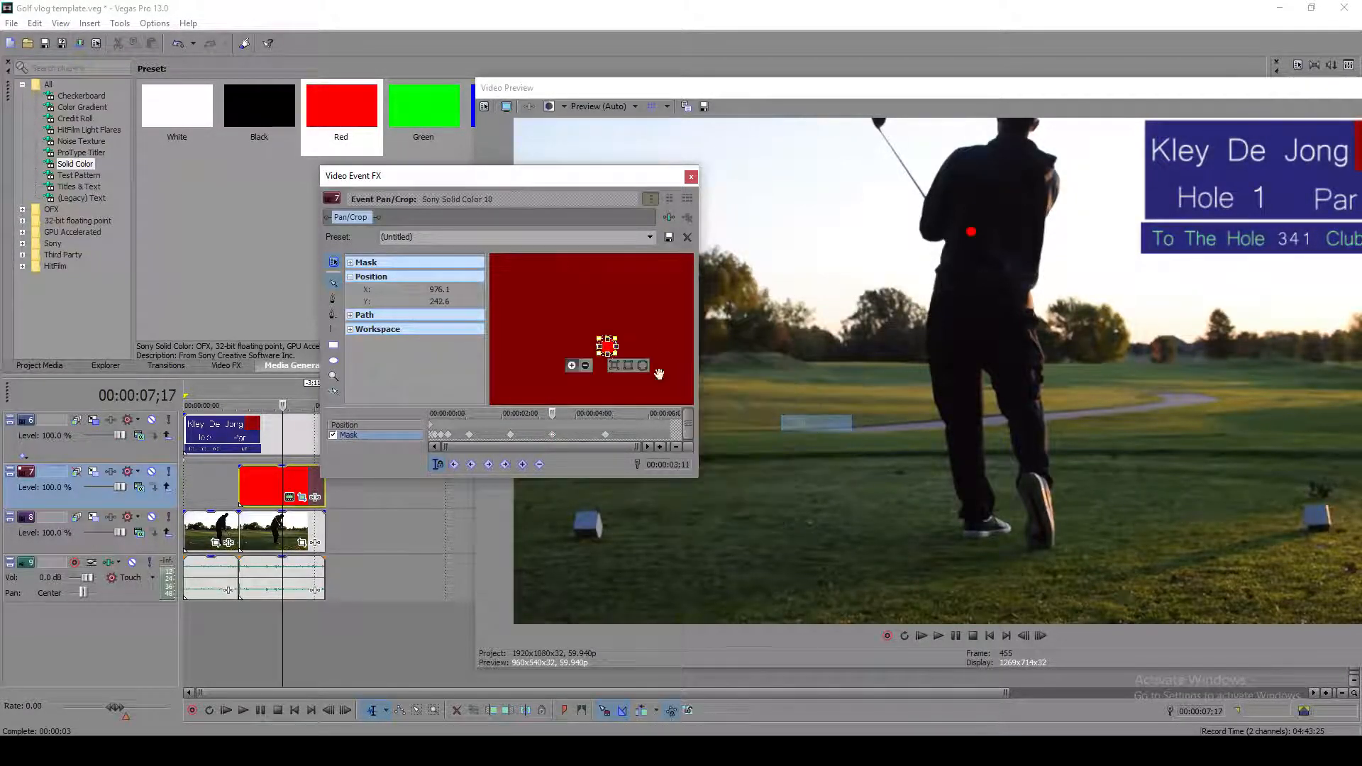
pyautogui.moveTo(607, 346); pyautogui.dragTo(619, 287)
pyautogui.click(692, 177)
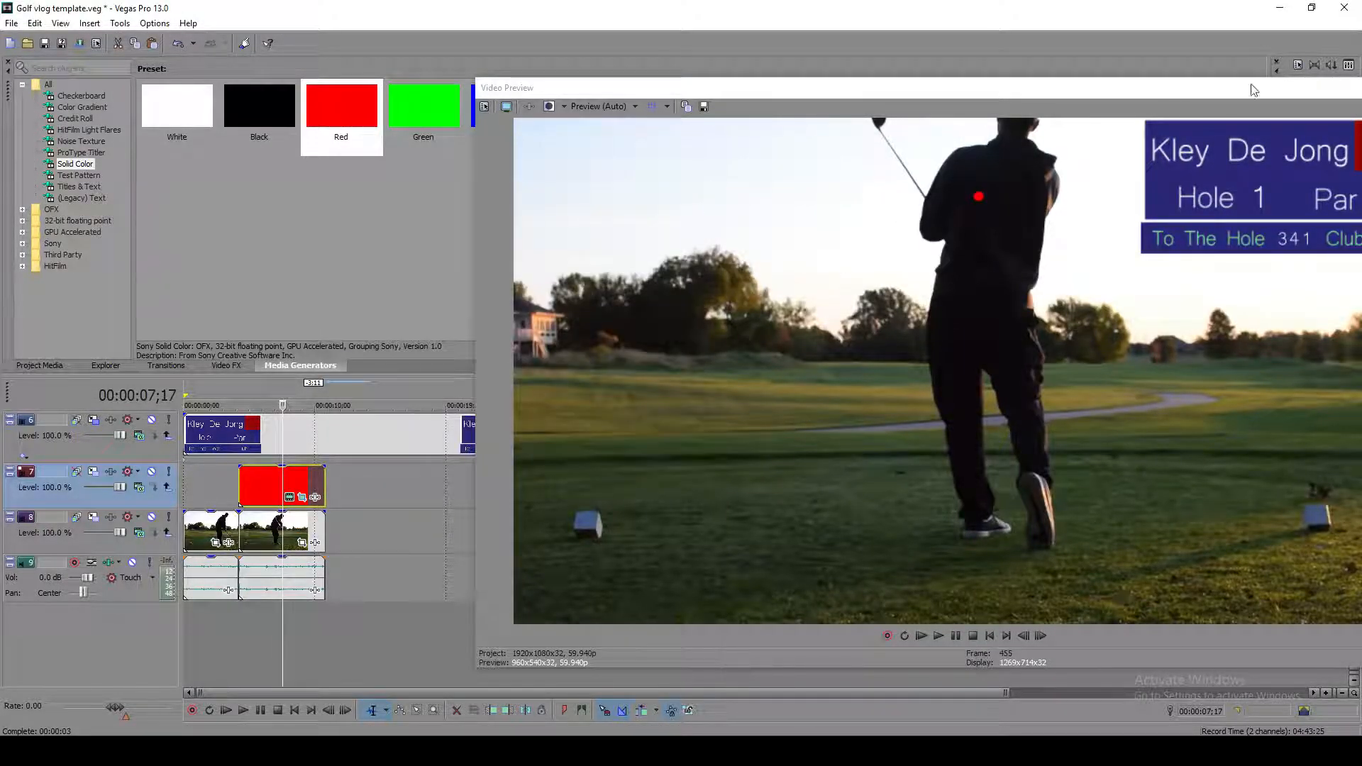
# Play the project from the start to check the tracer's motion, and lower the audio track's volume to -Inf
pyautogui.moveTo(1198, 93); pyautogui.dragTo(1147, 39)
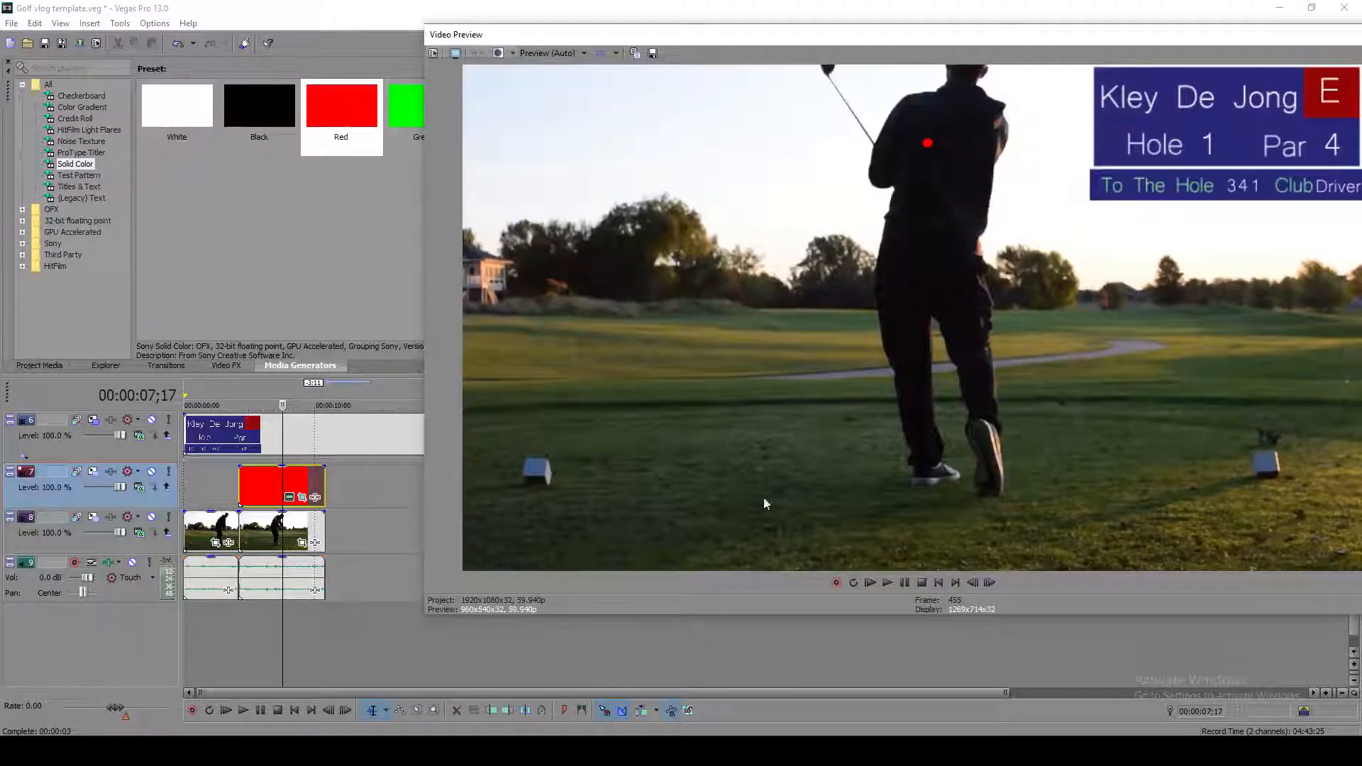
pyautogui.click(194, 628)
pyautogui.press('space')
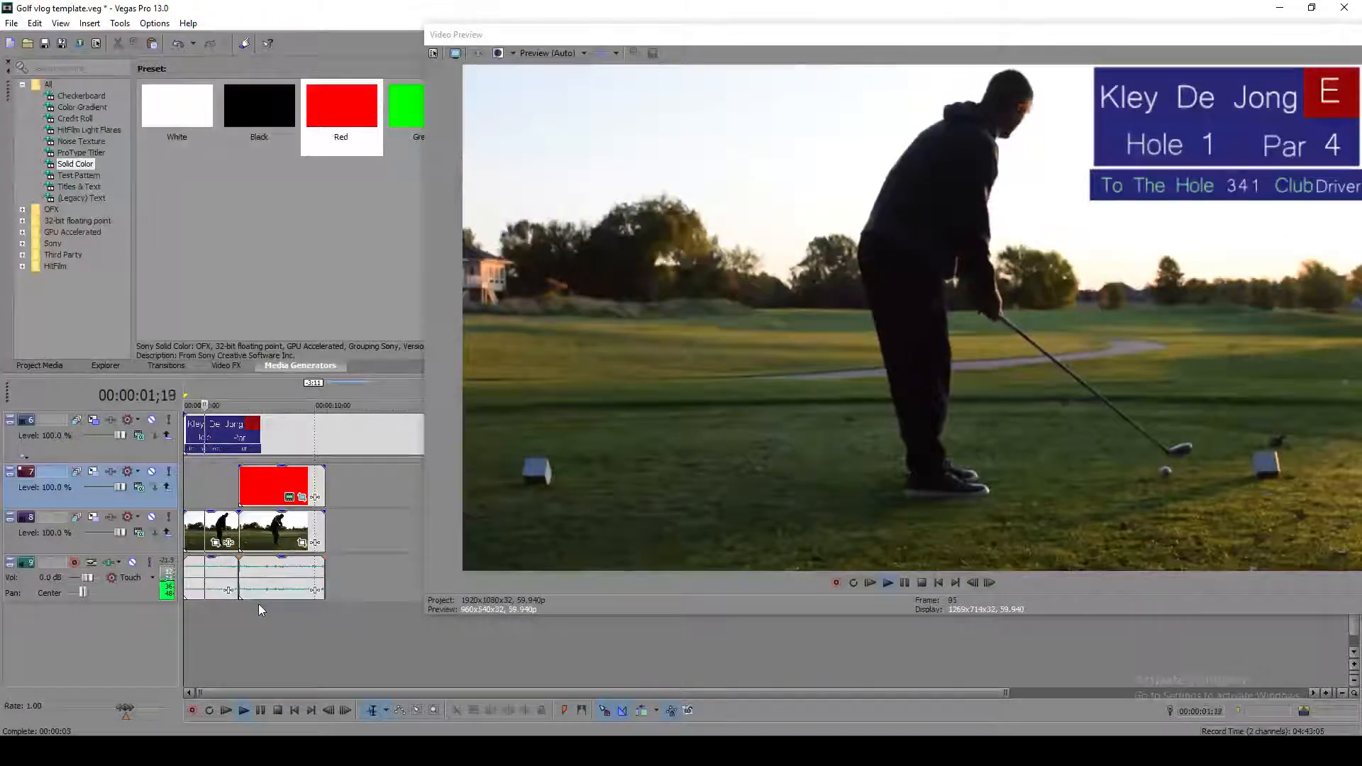
pyautogui.moveTo(87, 578); pyautogui.dragTo(61, 579)
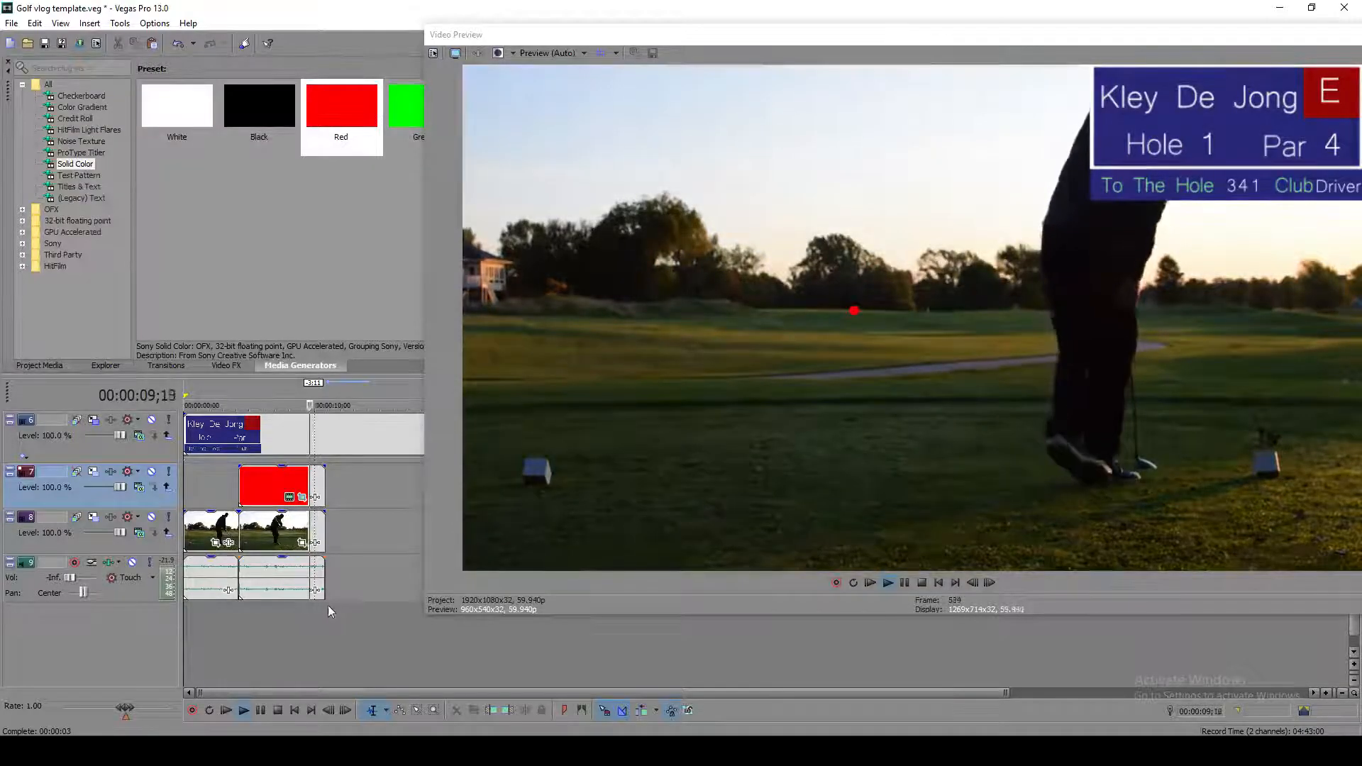
pyautogui.press('space')
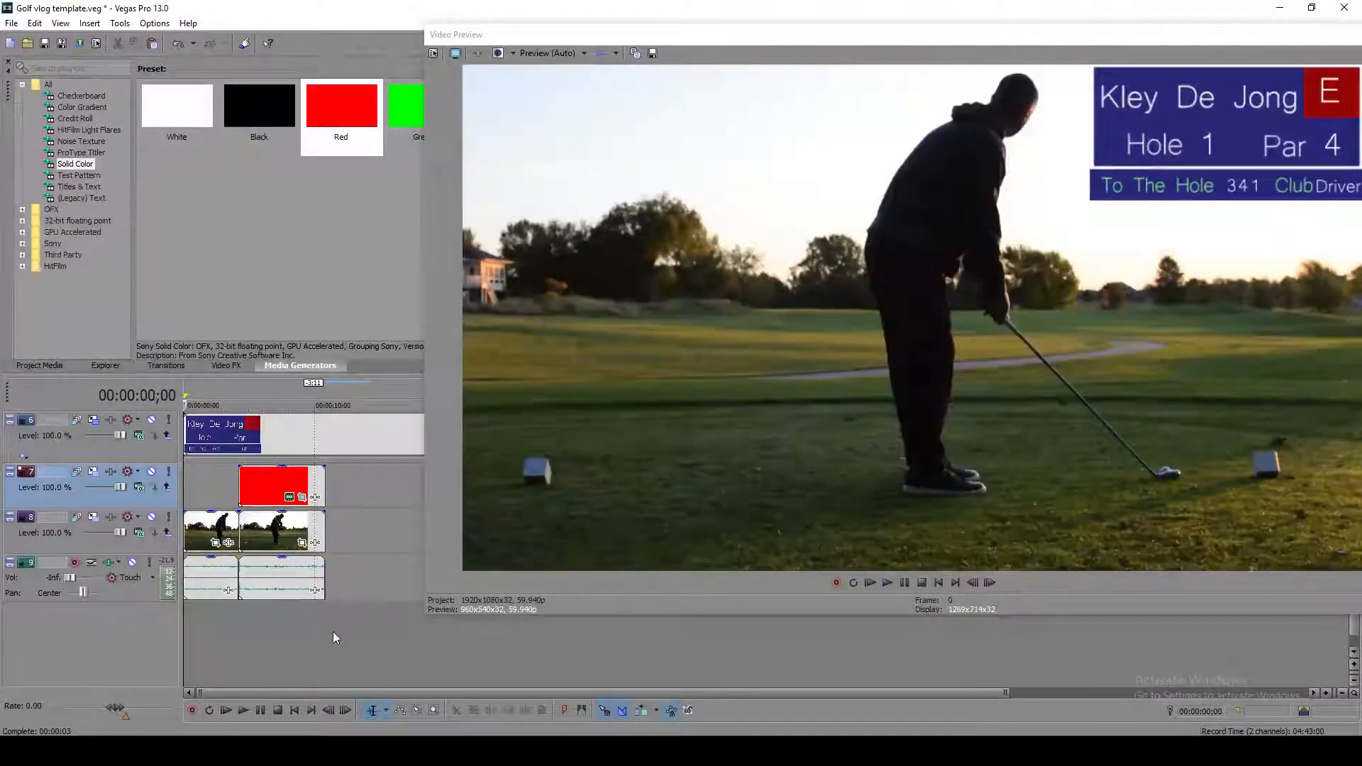
# Reopen the red solid's Event Pan/Crop and set the mask keyframe at 00:00:00;15 to Smooth interpolation
pyautogui.click(284, 488)
pyautogui.click(303, 498)
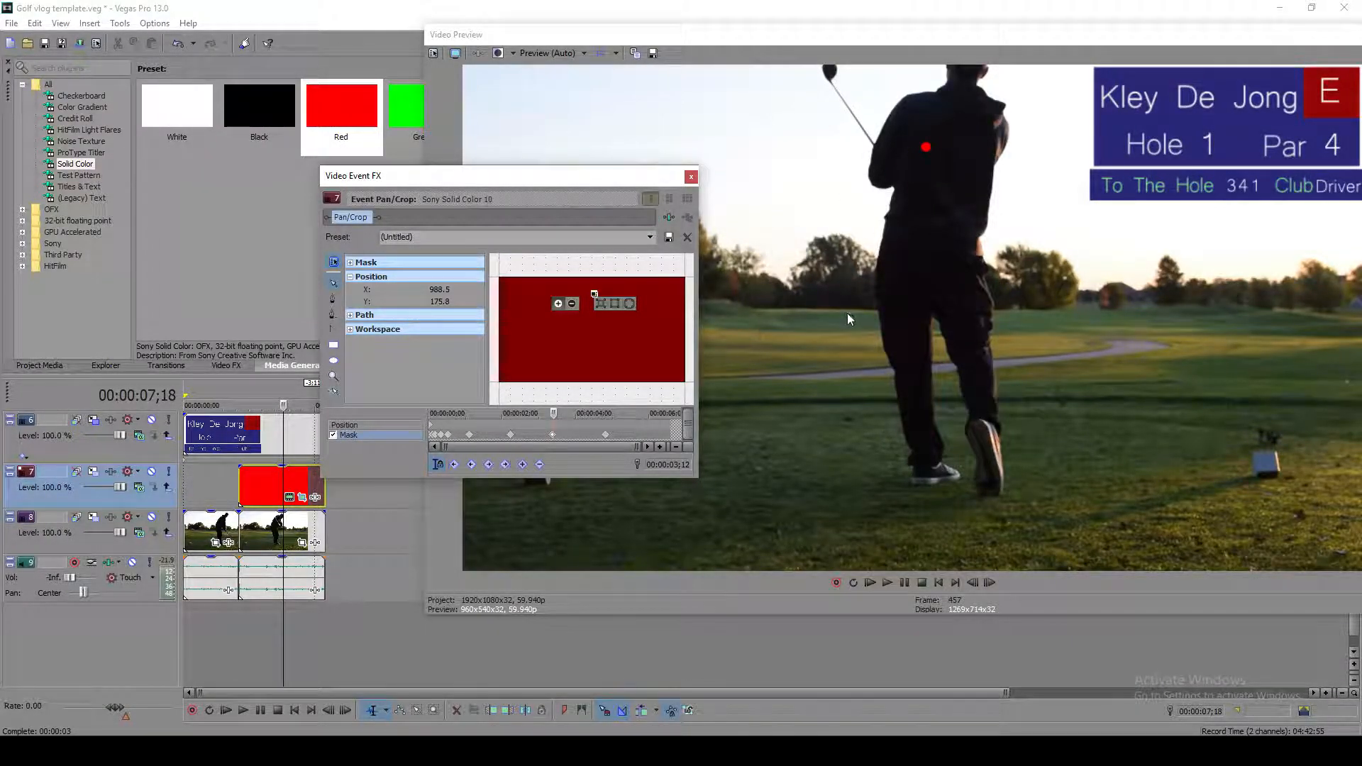
pyautogui.rightClick(450, 439)
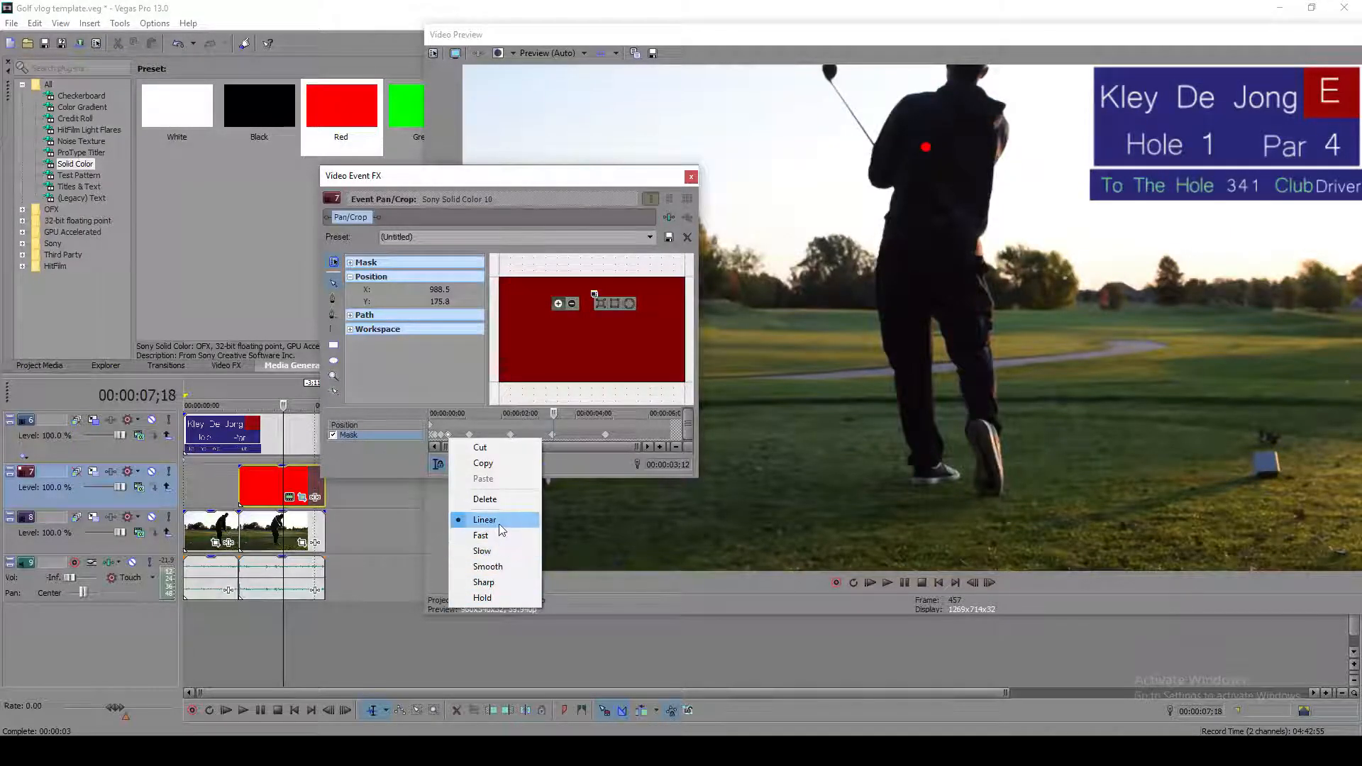
pyautogui.click(505, 568)
# Set the mask keyframes before 00:00:00;15 to Smooth interpolation
pyautogui.scroll(2, 450, 432)
pyautogui.scroll(1, 450, 432)
pyautogui.moveTo(533, 446); pyautogui.dragTo(468, 448)
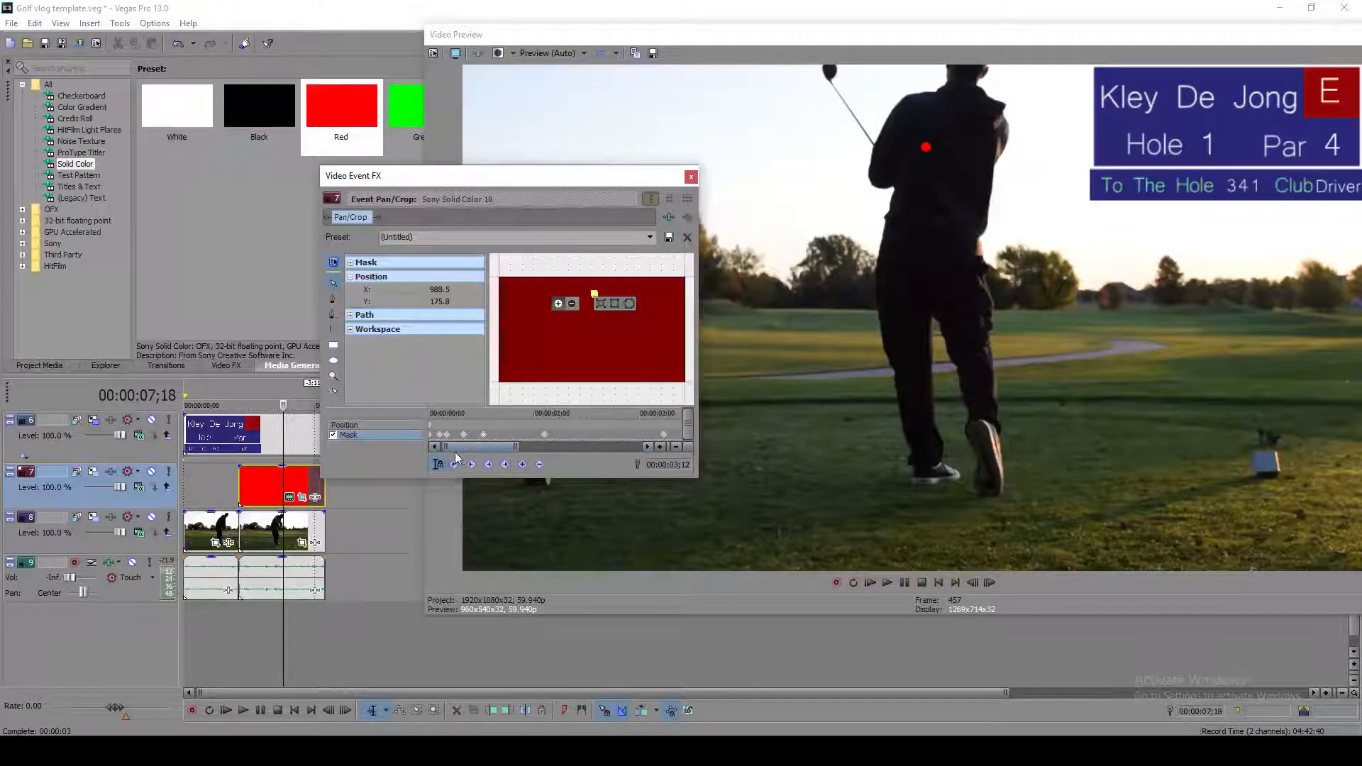
pyautogui.rightClick(434, 441)
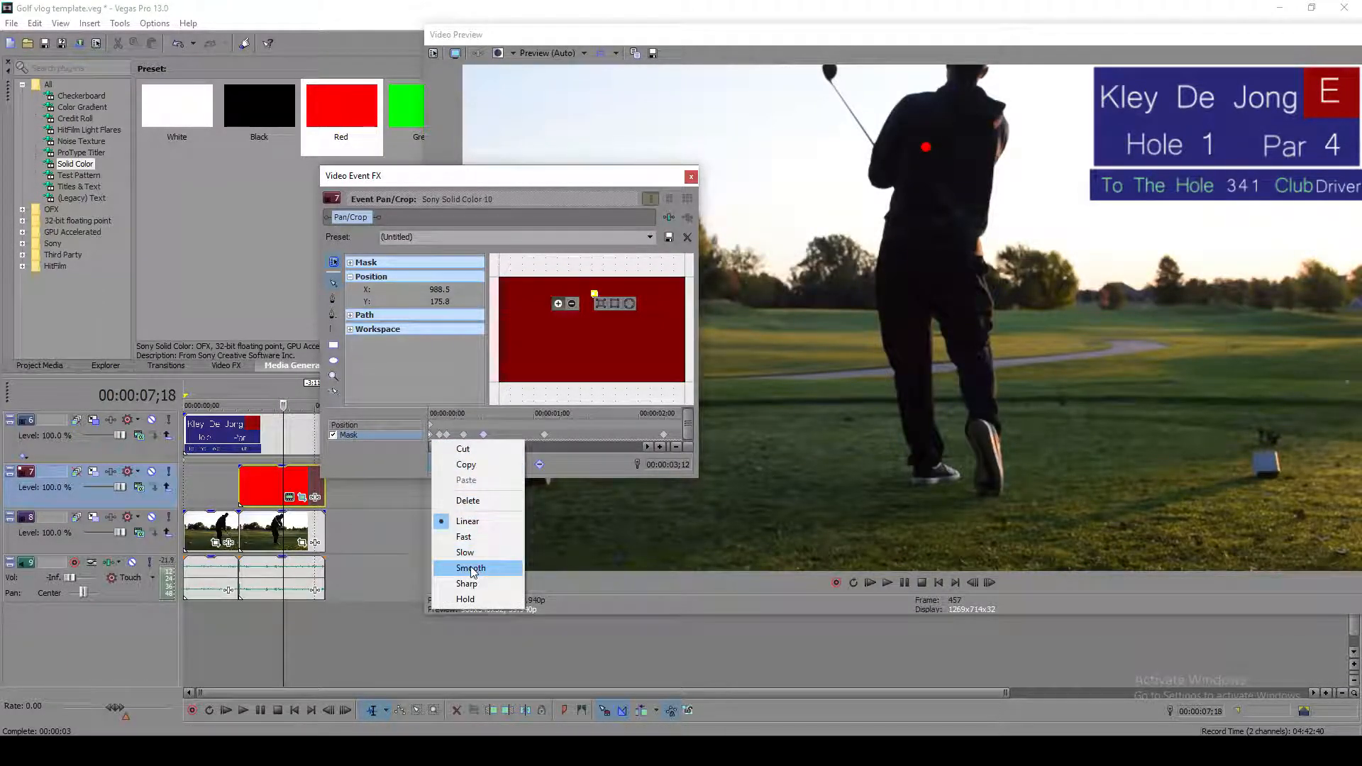
pyautogui.click(496, 565)
pyautogui.scroll(1, 479, 434)
pyautogui.scroll(-2, 479, 434)
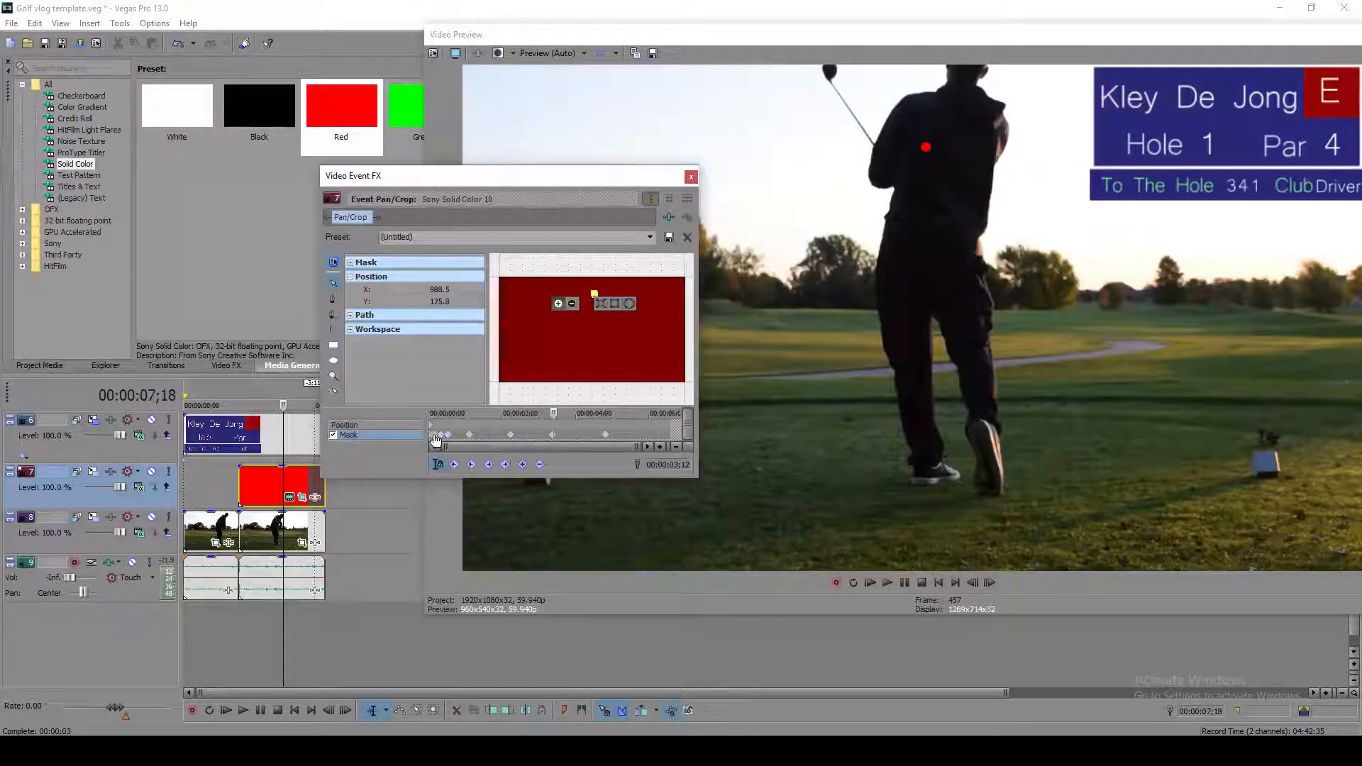
pyautogui.rightClick(436, 437)
pyautogui.click(472, 566)
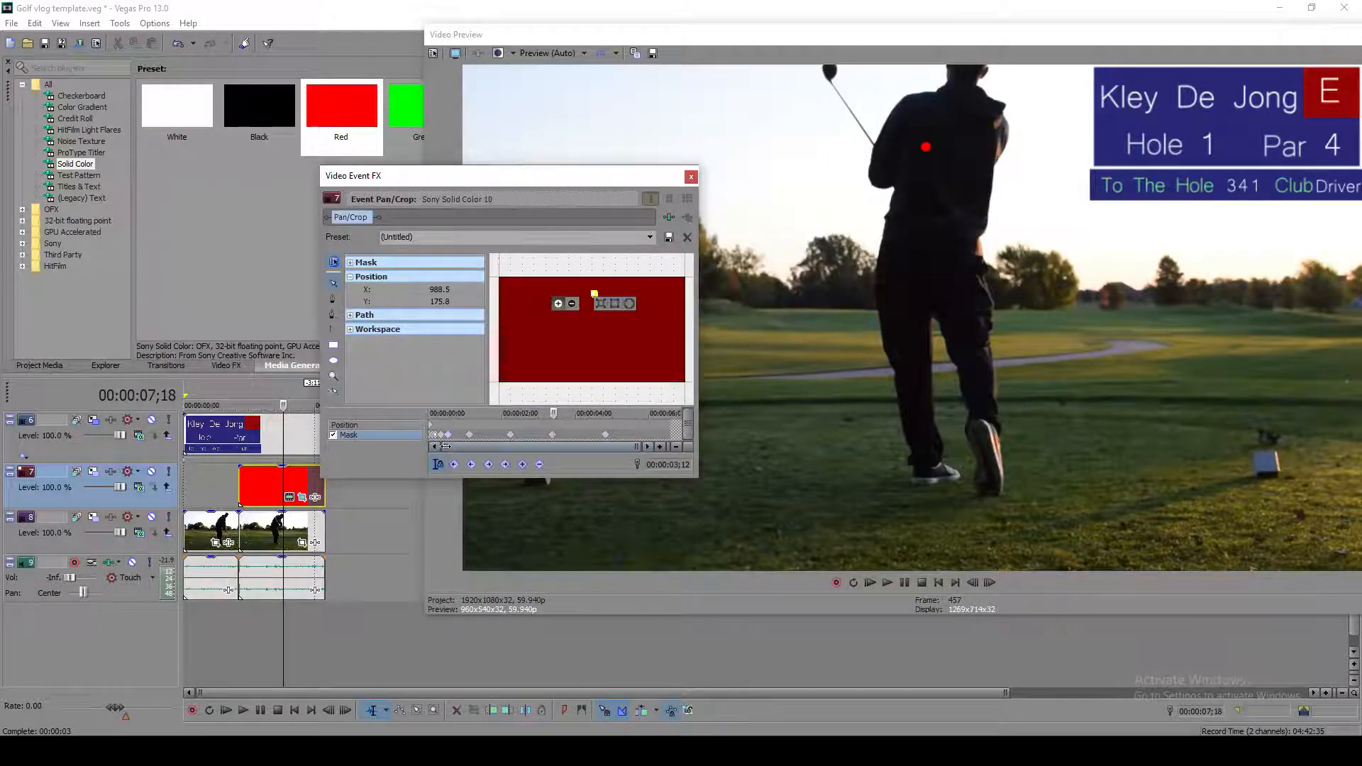
pyautogui.rightClick(441, 439)
pyautogui.click(480, 567)
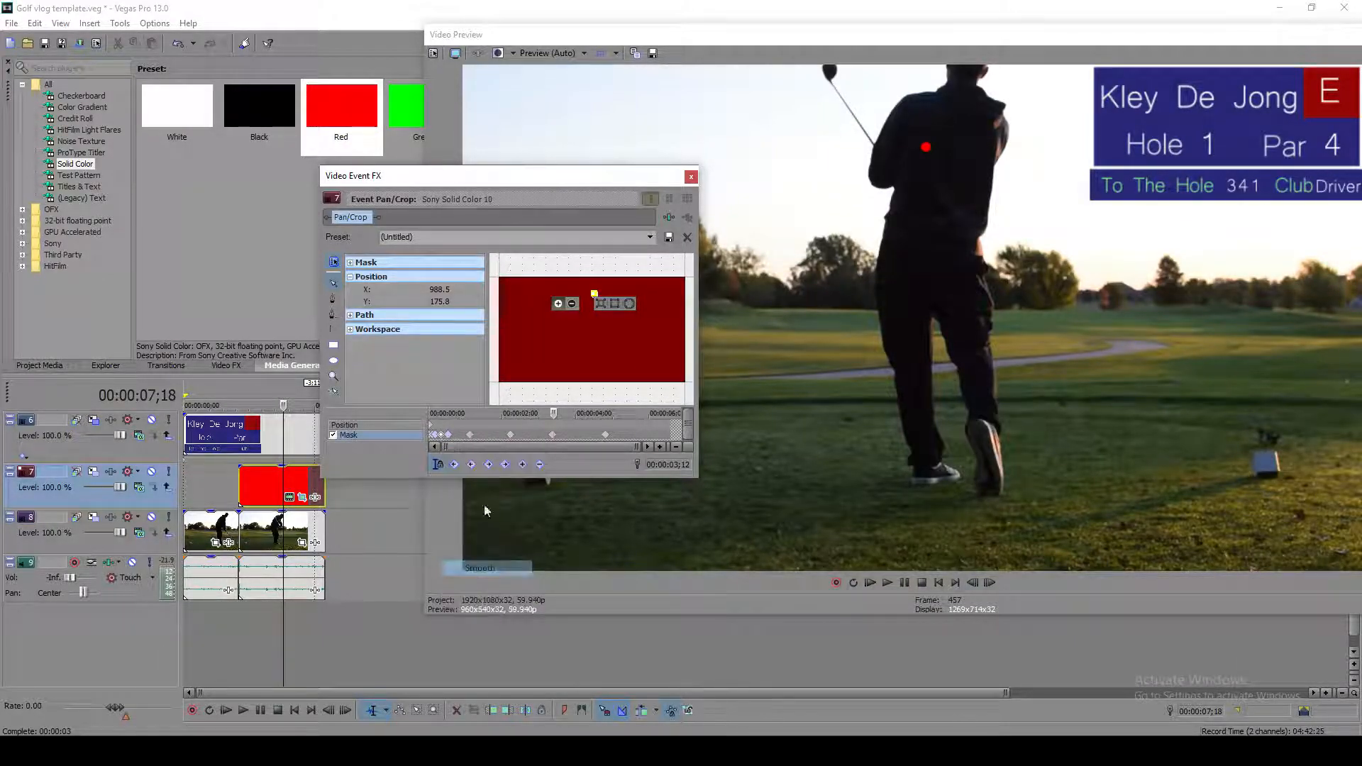
pyautogui.rightClick(445, 437)
# Set the mask keyframes at 00:00:01;03, 00:00:02;07, 00:00:03;11 and 00:00:04;24 to Smooth interpolation, and close the Event Pan/Crop window
pyautogui.rightClick(468, 435)
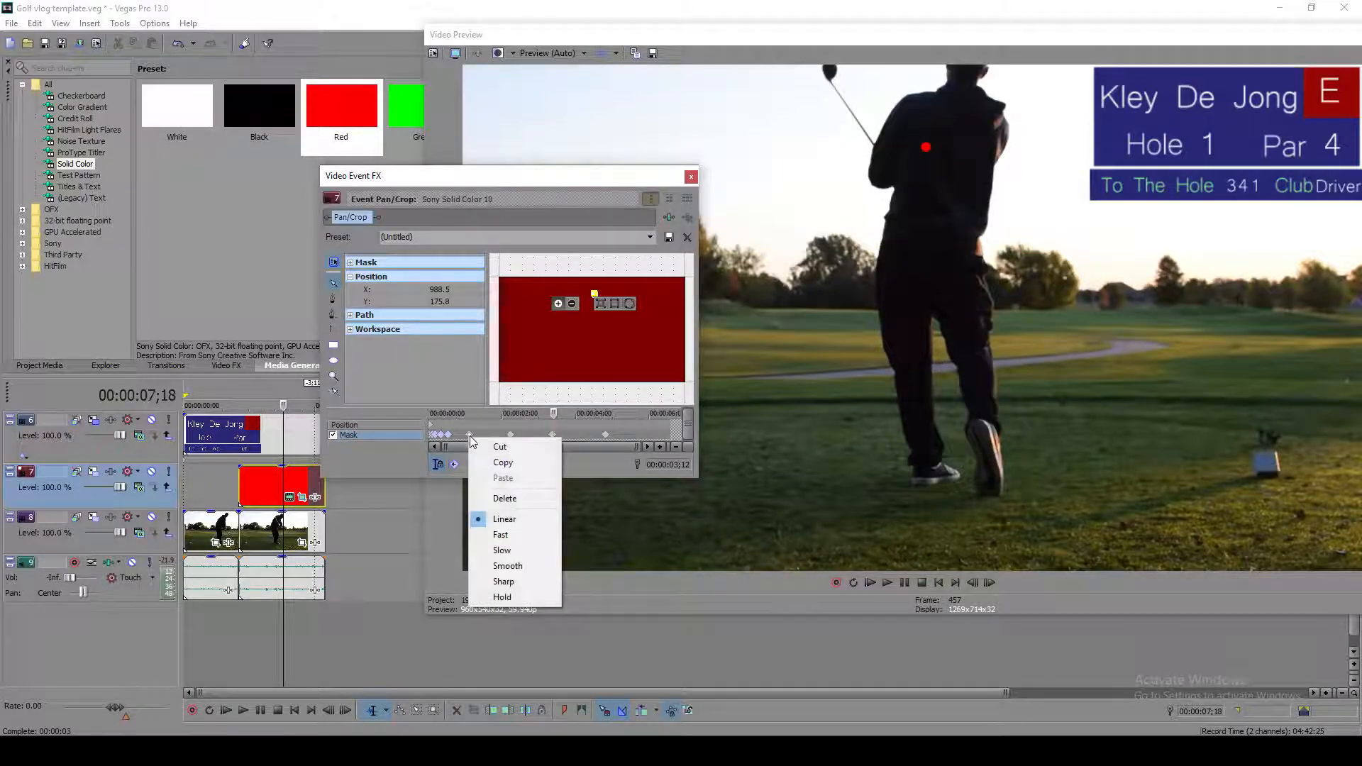
pyautogui.click(507, 566)
pyautogui.rightClick(510, 435)
pyautogui.click(546, 568)
pyautogui.rightClick(553, 436)
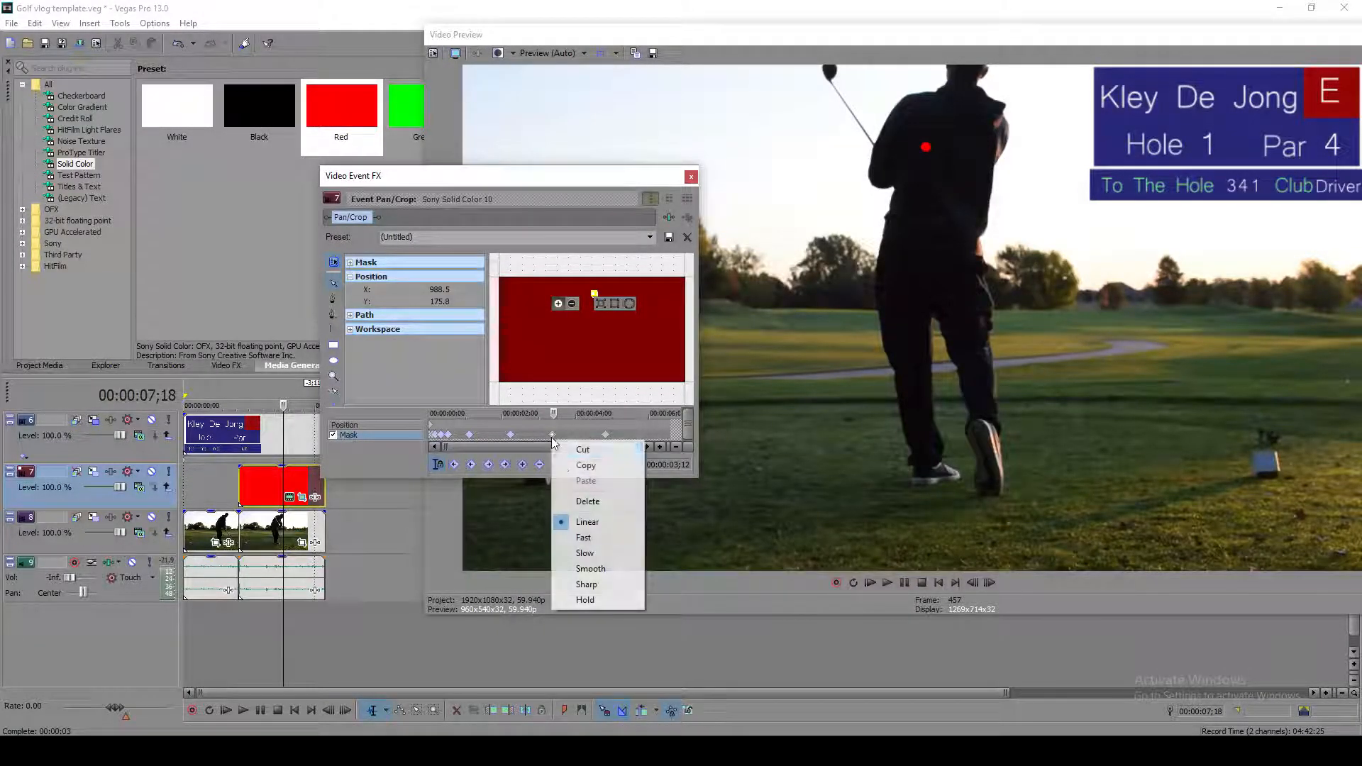
pyautogui.click(591, 568)
pyautogui.rightClick(609, 435)
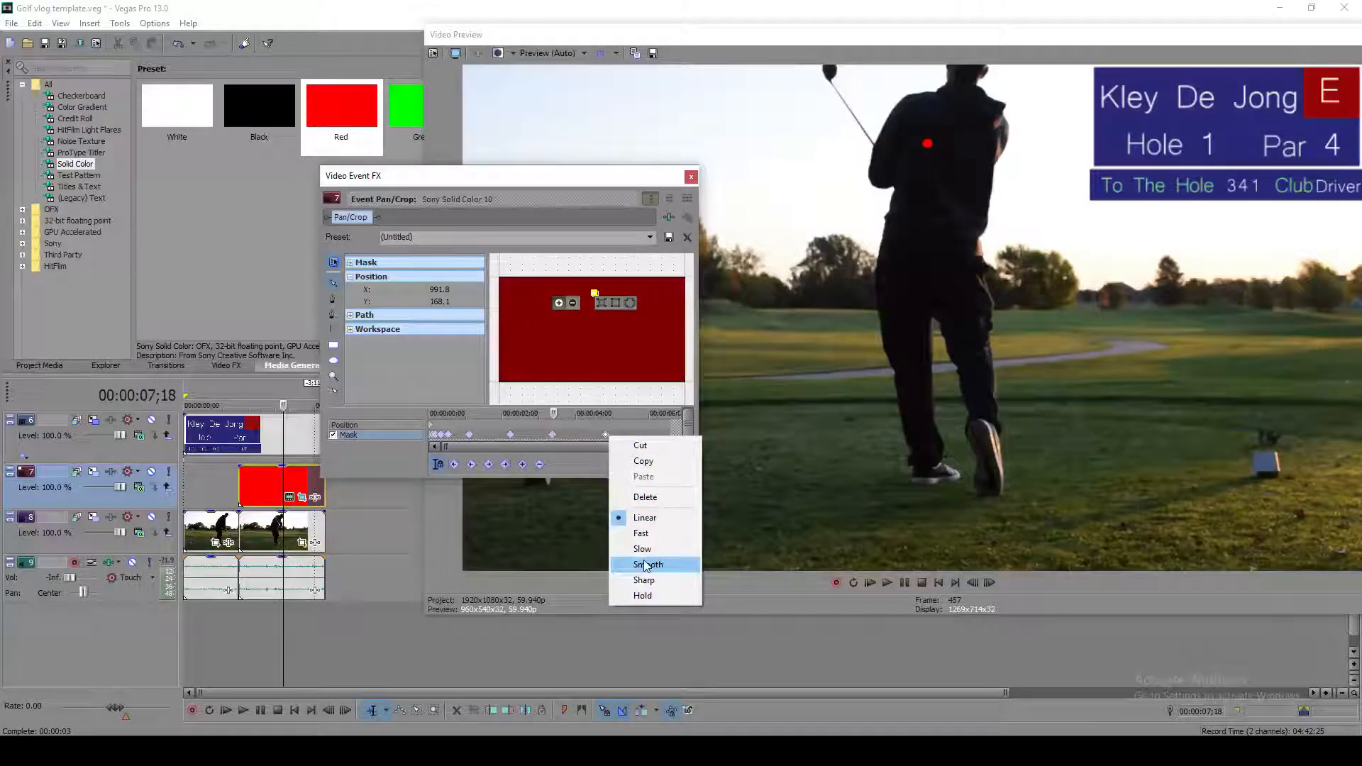
pyautogui.click(643, 561)
pyautogui.click(606, 425)
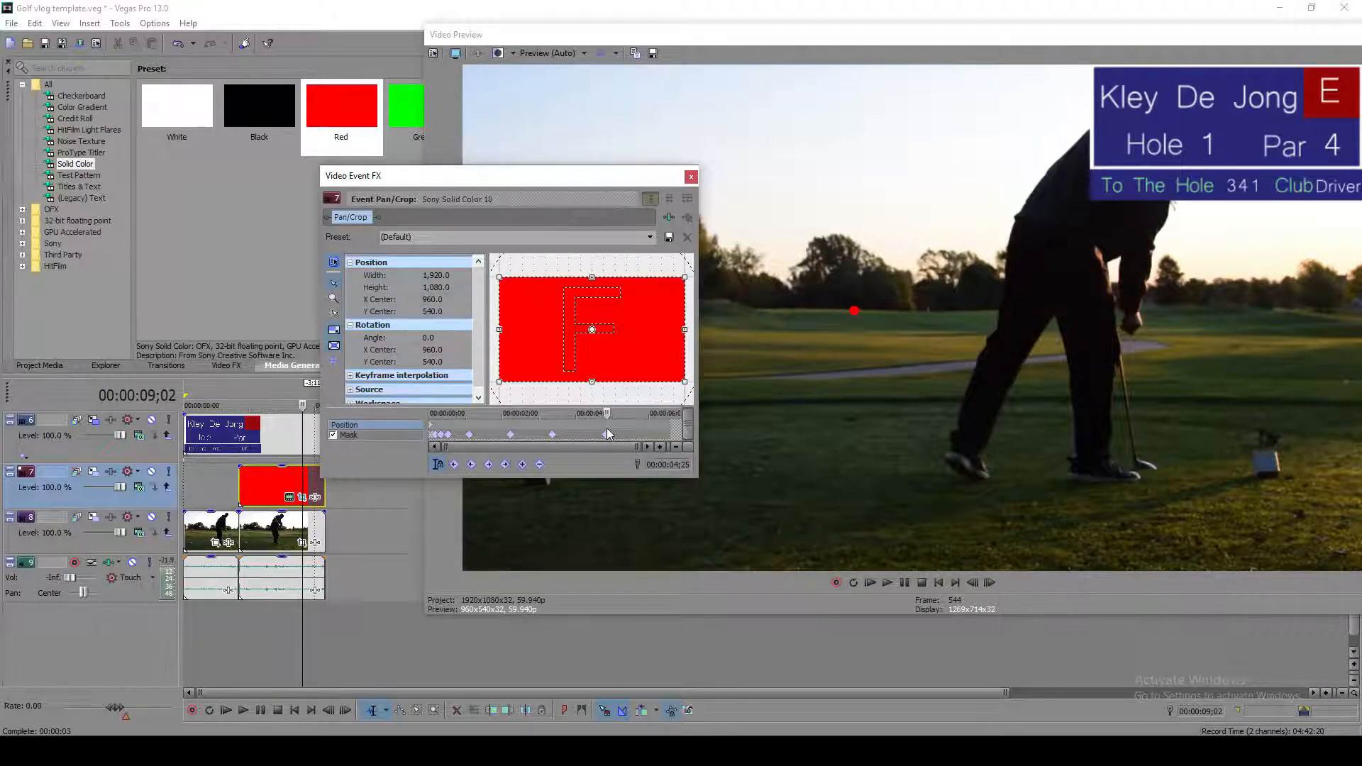
pyautogui.click(689, 177)
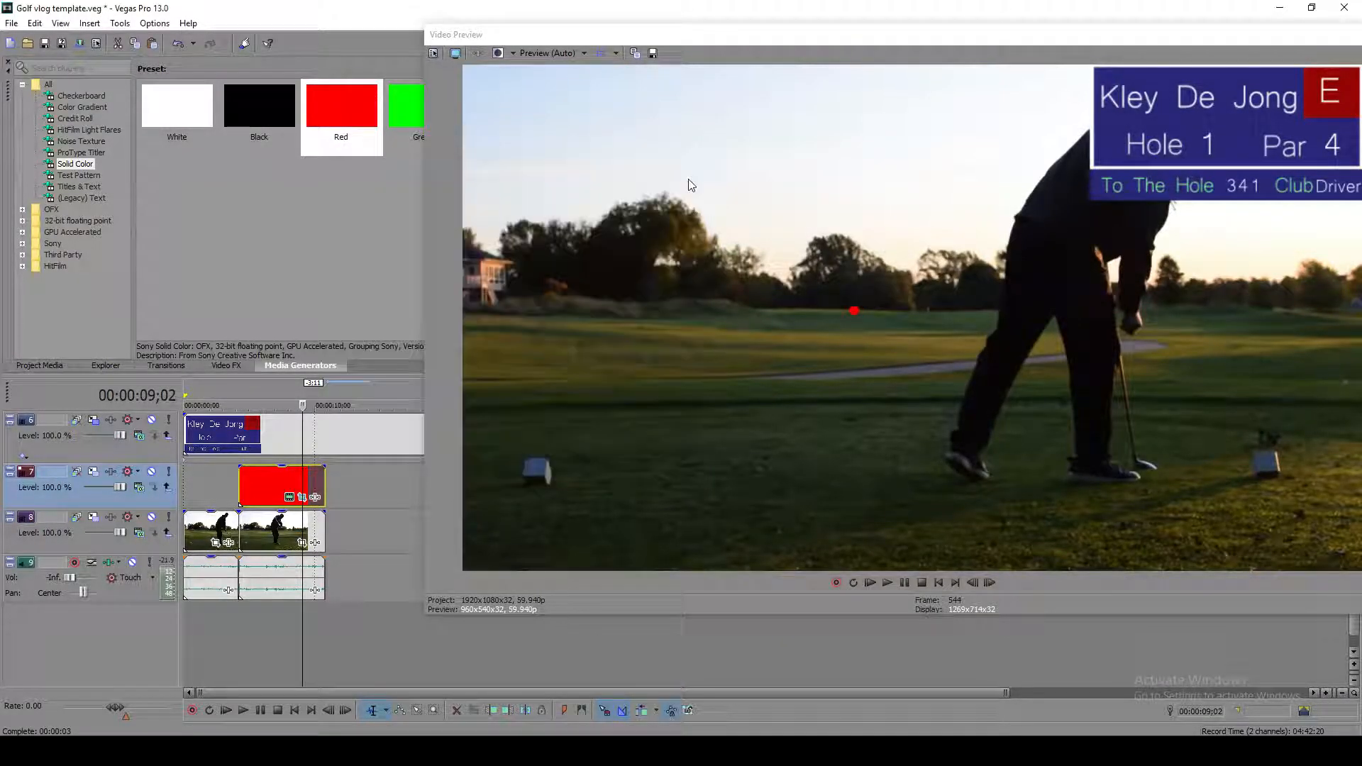